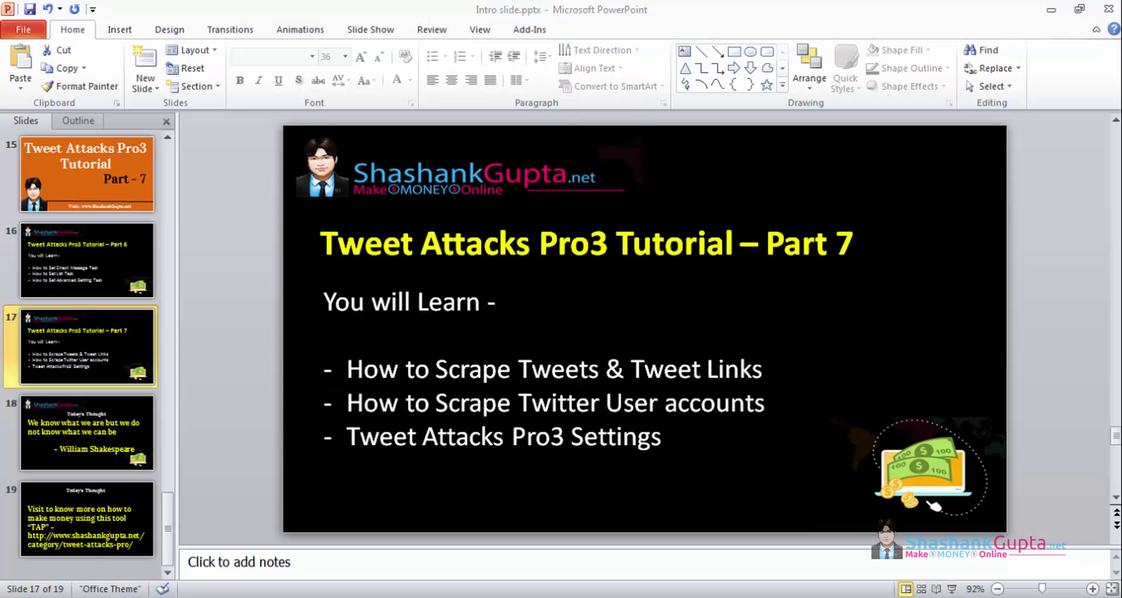
# Switch to Tweet Attacks Pro, look at the people scraper and return to the scraper for tweets and links.
pyautogui.hotkey('alt', 'Tab')
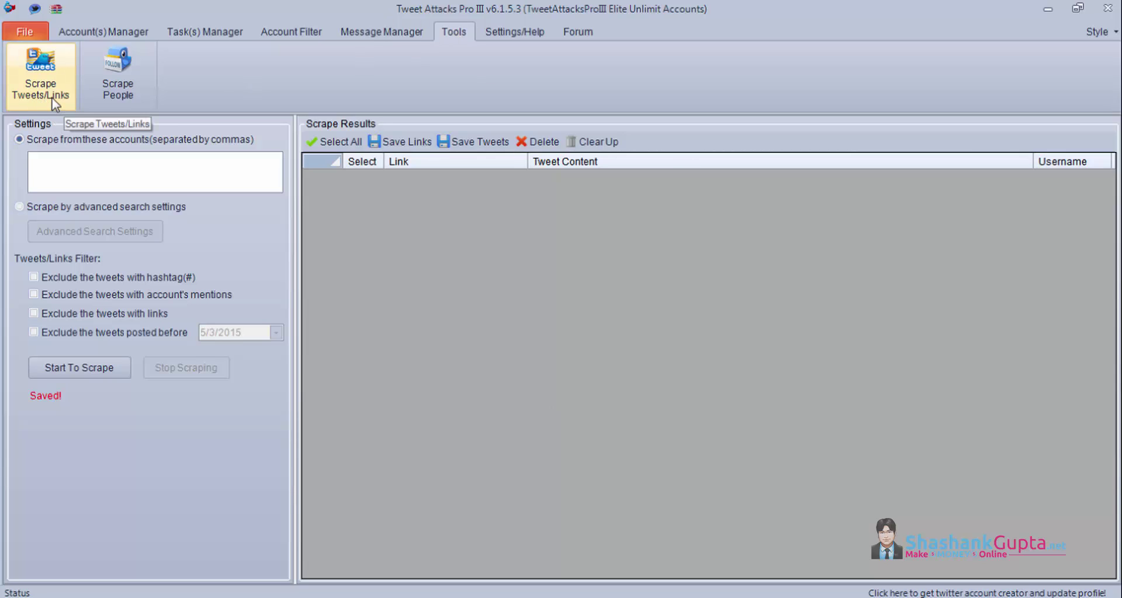
pyautogui.click(116, 98)
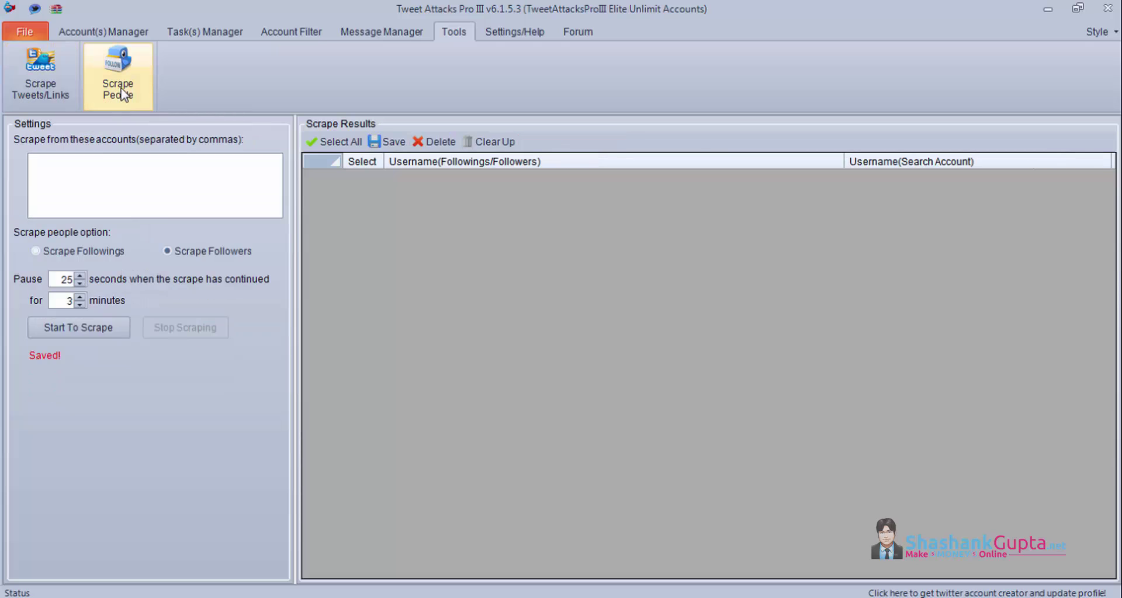
pyautogui.click(35, 93)
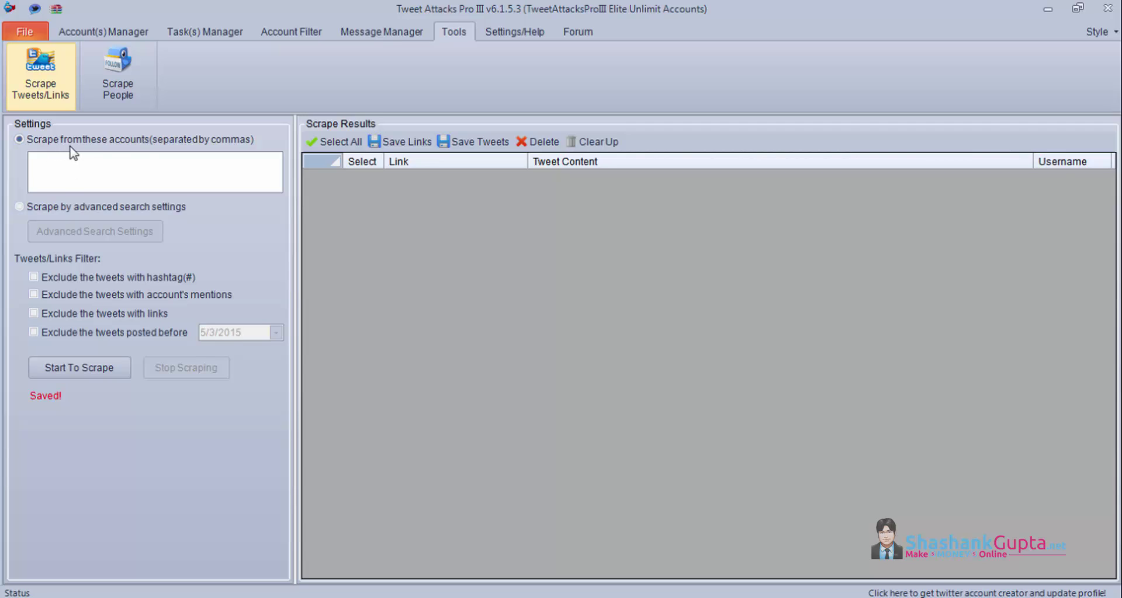
pyautogui.click(166, 174)
pyautogui.click(17, 207)
pyautogui.click(34, 230)
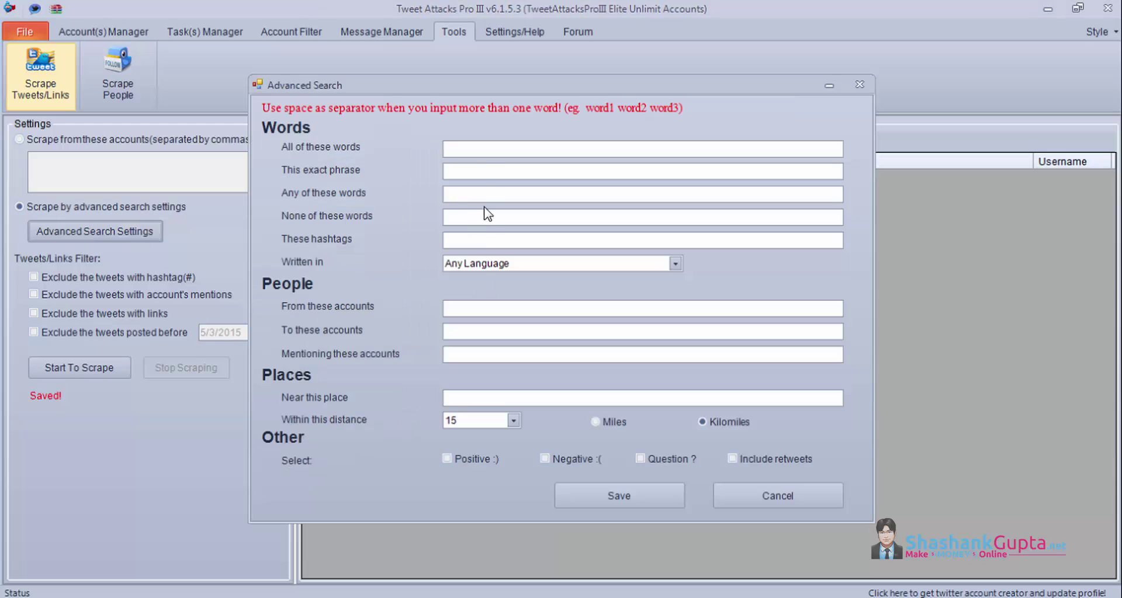
pyautogui.click(470, 246)
pyautogui.write('#seo')
pyautogui.doubleClick(468, 241)
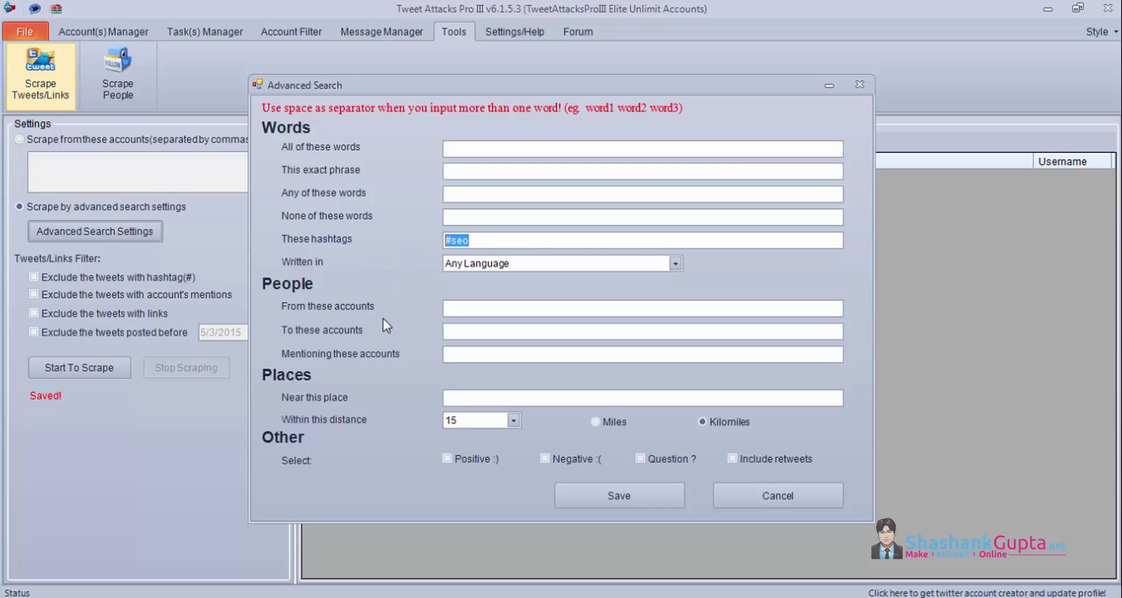
pyautogui.click(795, 500)
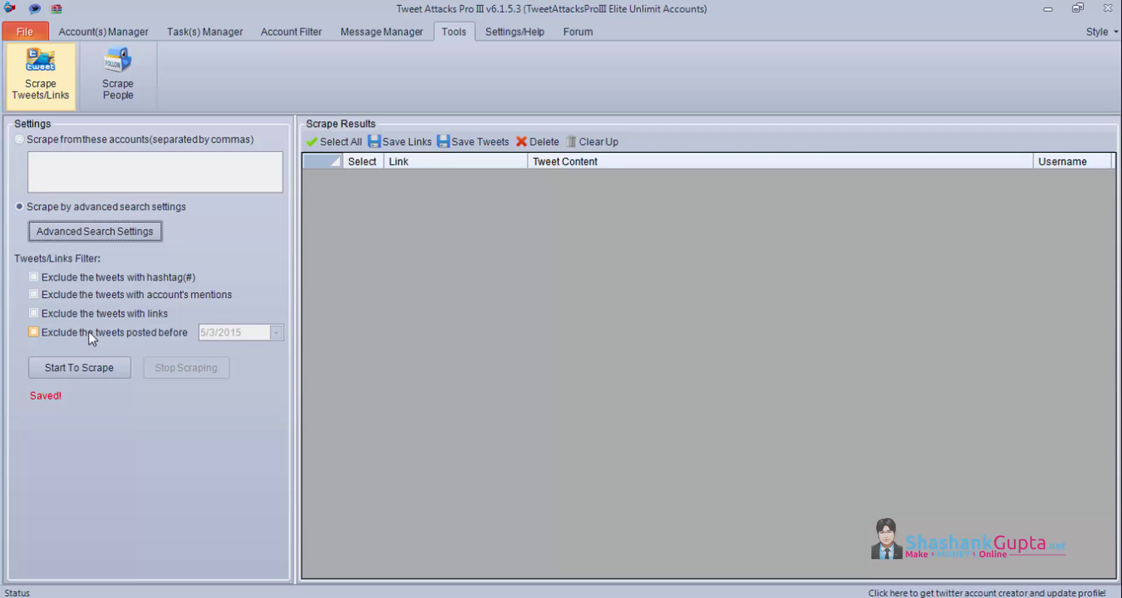
pyautogui.click(141, 335)
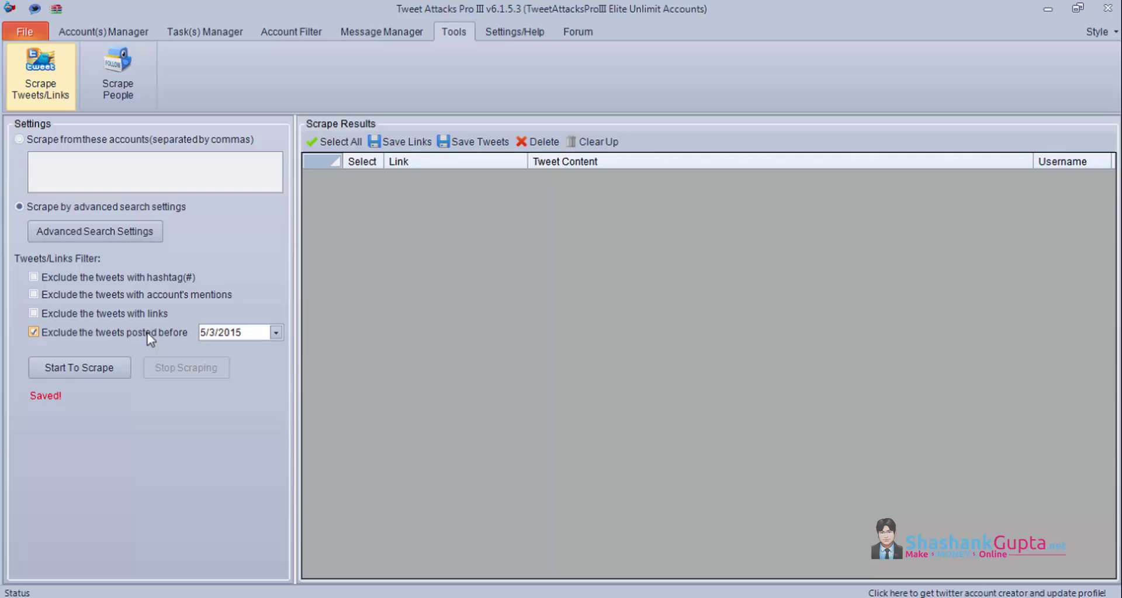
pyautogui.click(276, 333)
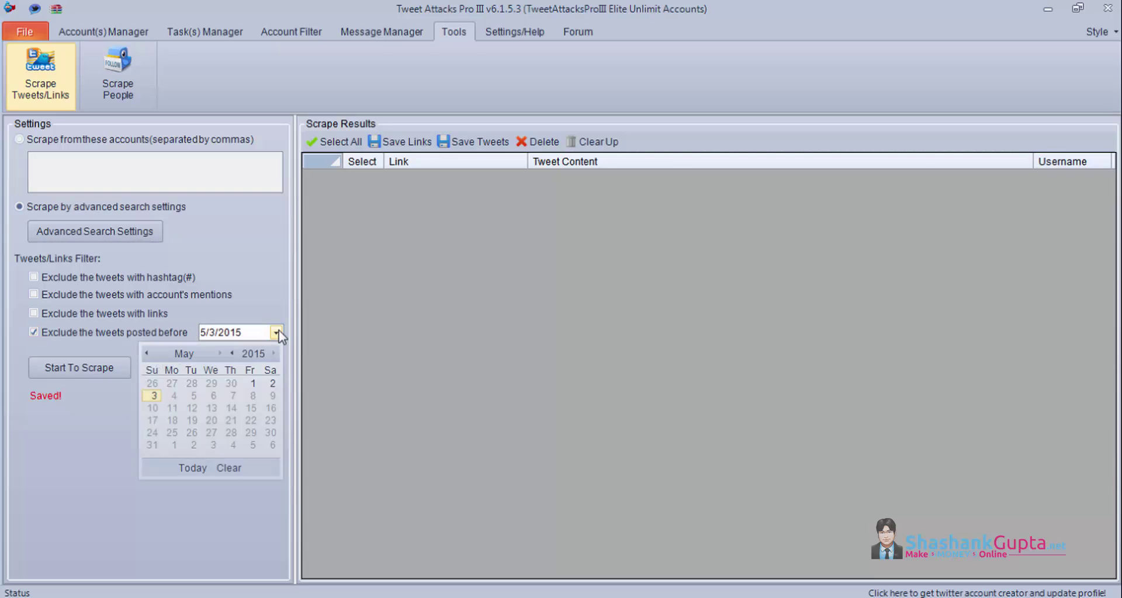
pyautogui.click(147, 353)
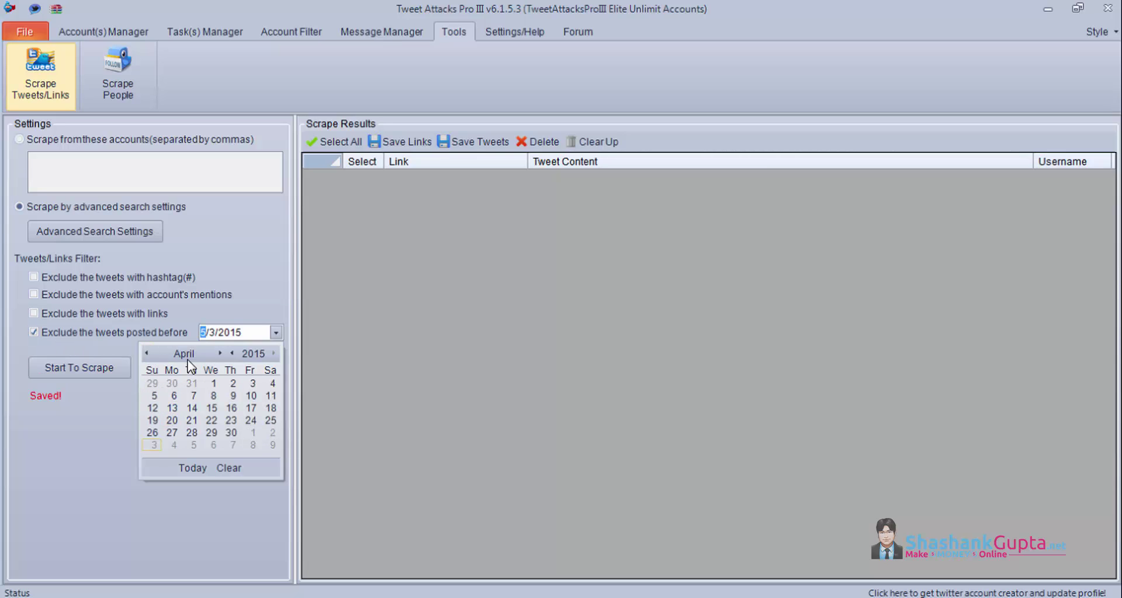
pyautogui.click(75, 335)
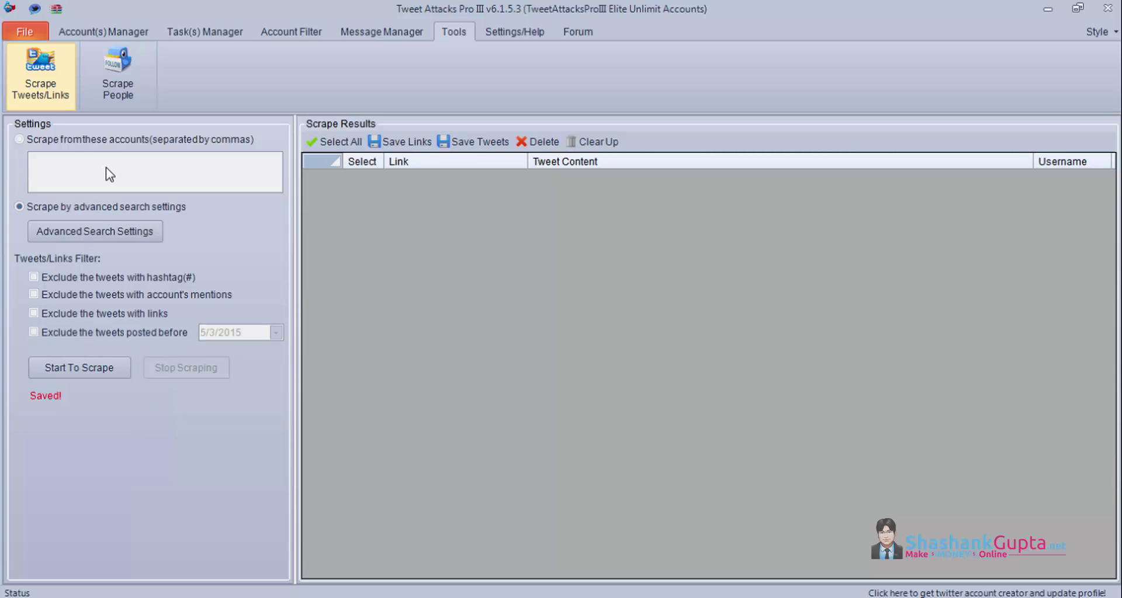
# Scrape tweets from the accounts sejournal and sengineland, stopping the scrape after results have been collected.
pyautogui.click(19, 139)
pyautogui.click(139, 166)
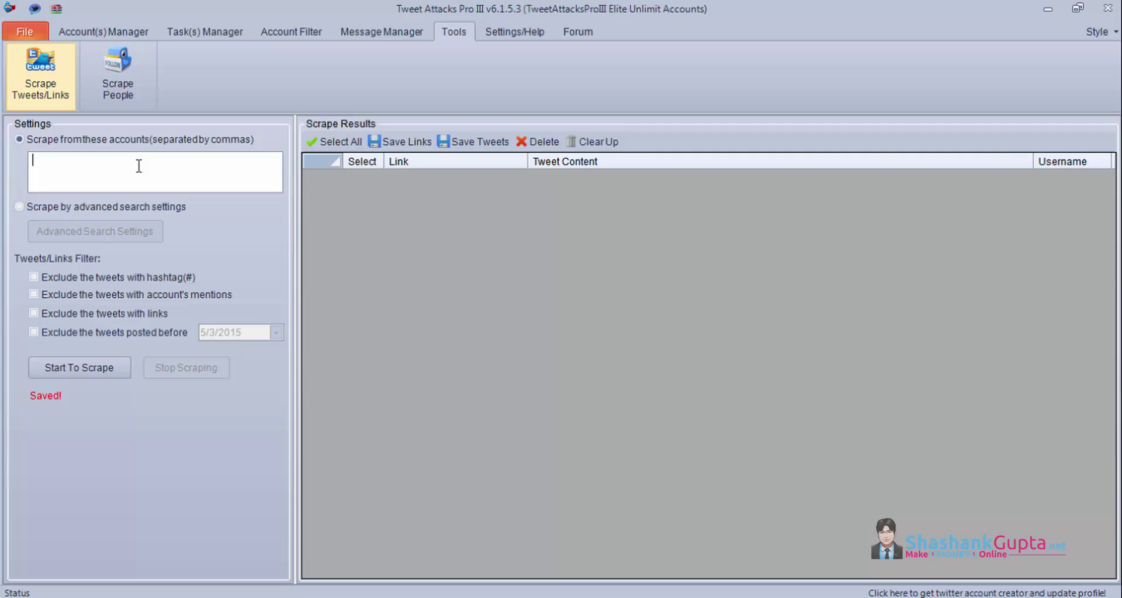
pyautogui.write('sejournal,sengineland')
pyautogui.click(102, 372)
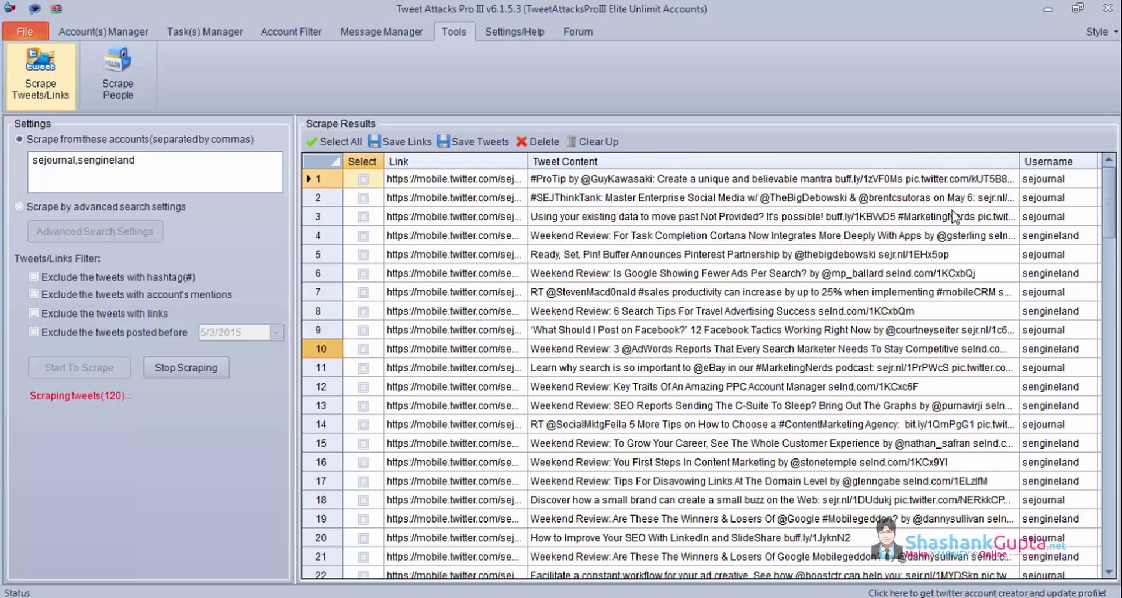
pyautogui.click(205, 373)
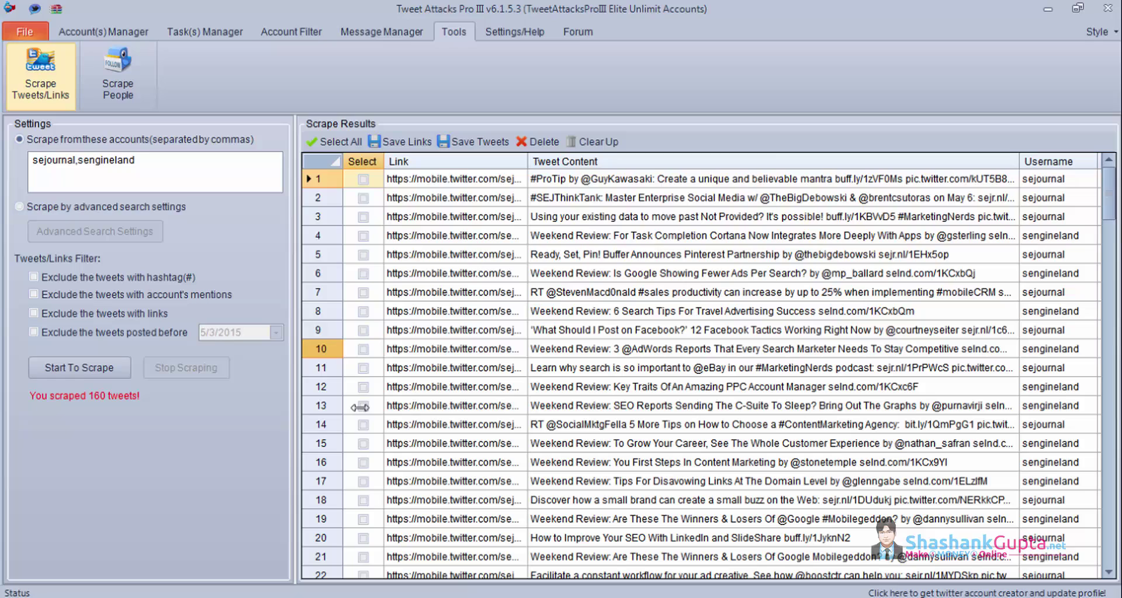
# Select all scraped tweets and save their links as a text file named links in the TAP folder.
pyautogui.click(337, 146)
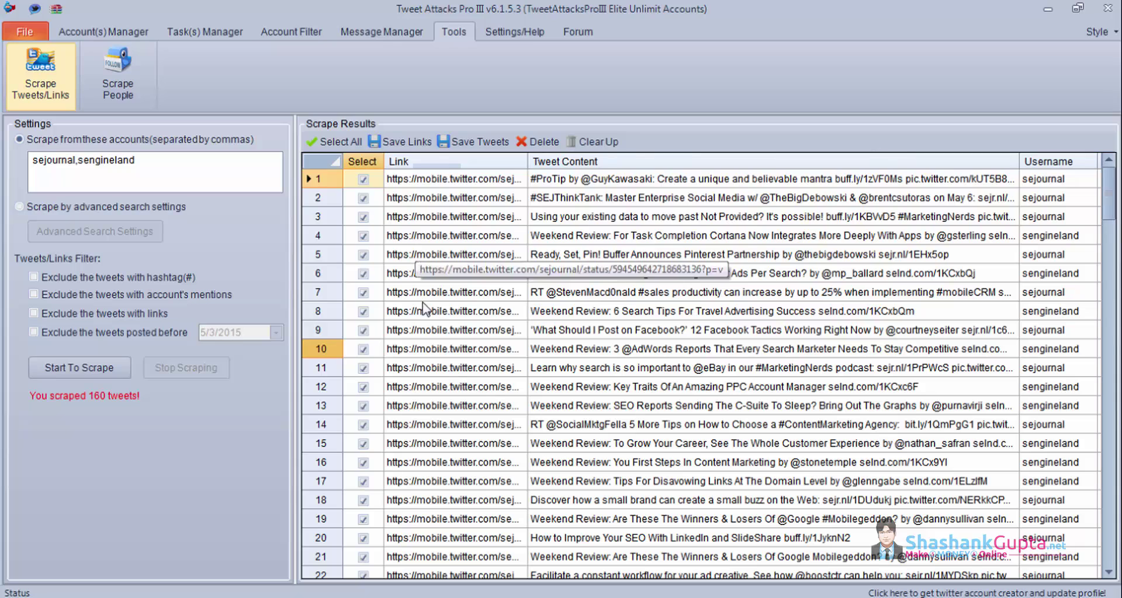
pyautogui.click(393, 142)
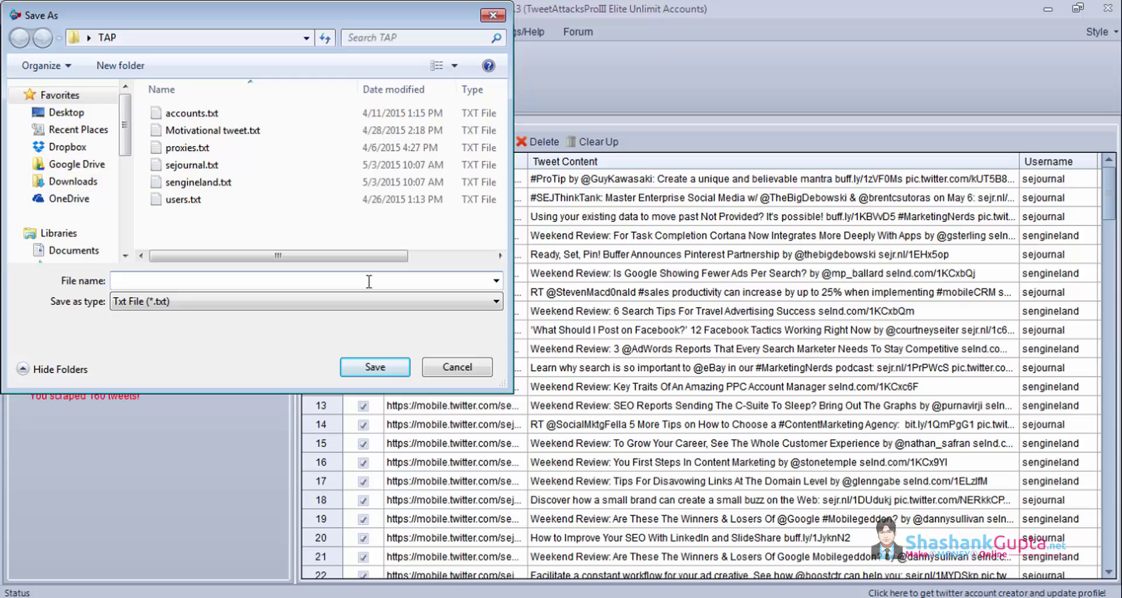
pyautogui.write('links')
pyautogui.click(402, 372)
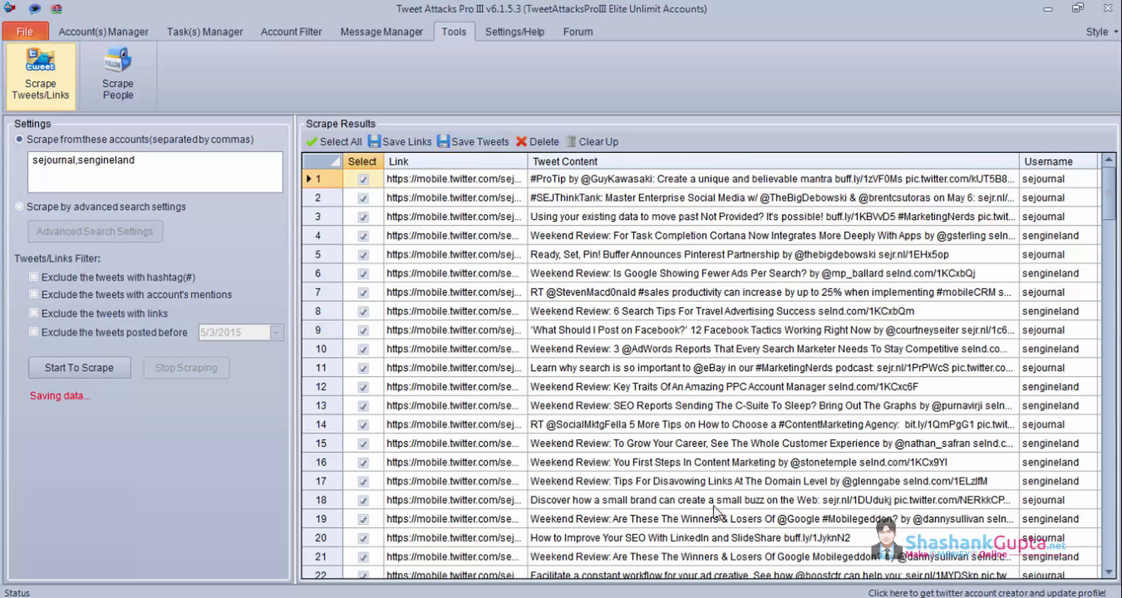
# Save the scraped tweets as a text file named tweet in the TAP folder and clear all scraped results.
pyautogui.click(472, 139)
pyautogui.click(237, 284)
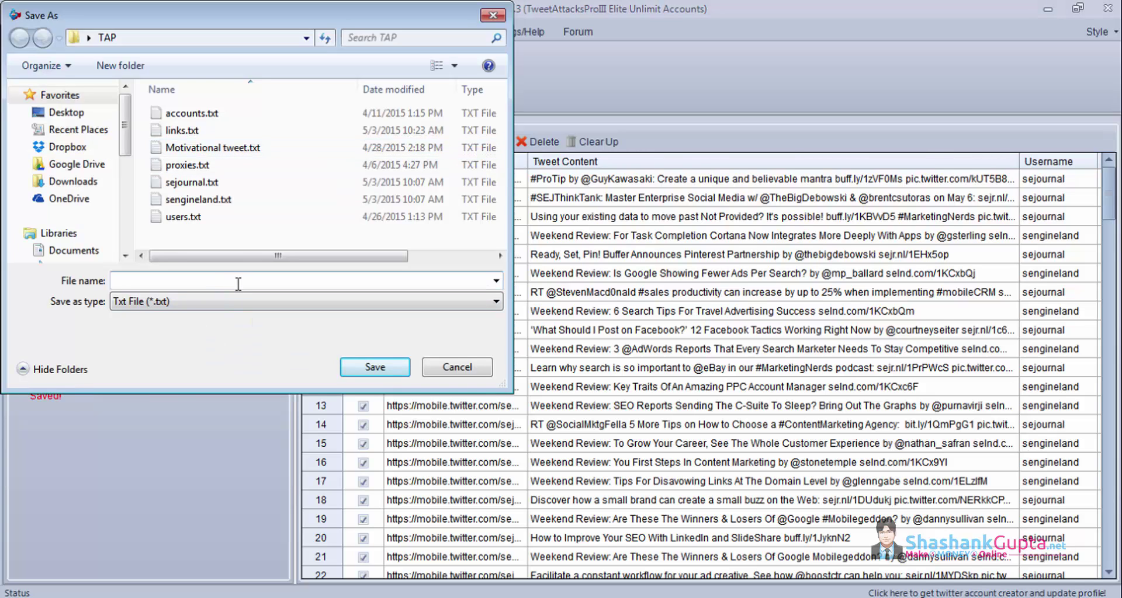
pyautogui.write('tweet')
pyautogui.click(374, 370)
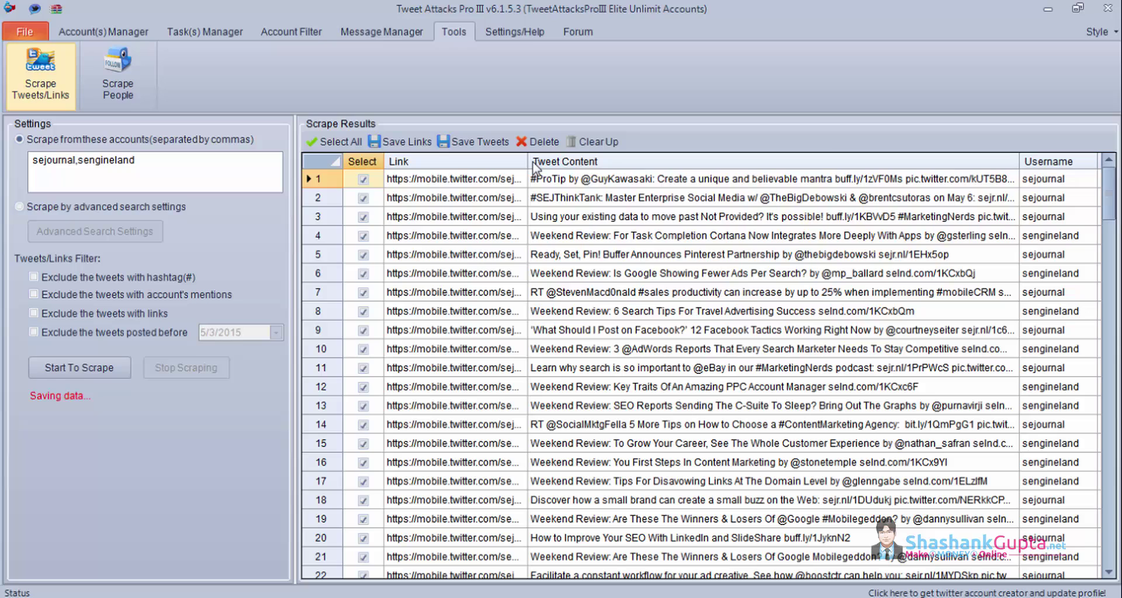
pyautogui.click(588, 149)
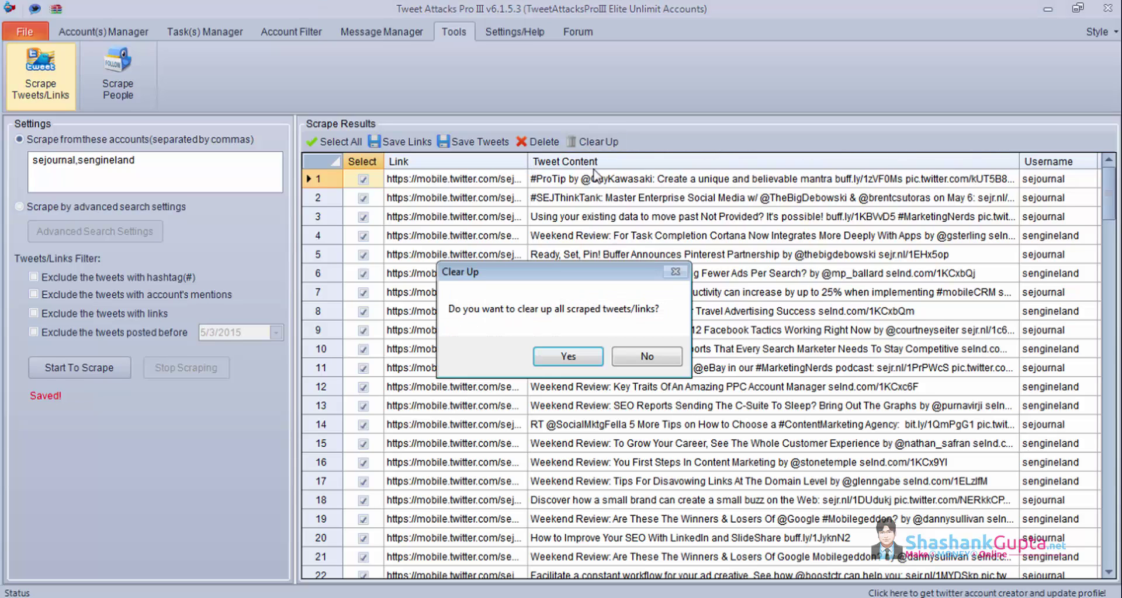
pyautogui.click(570, 358)
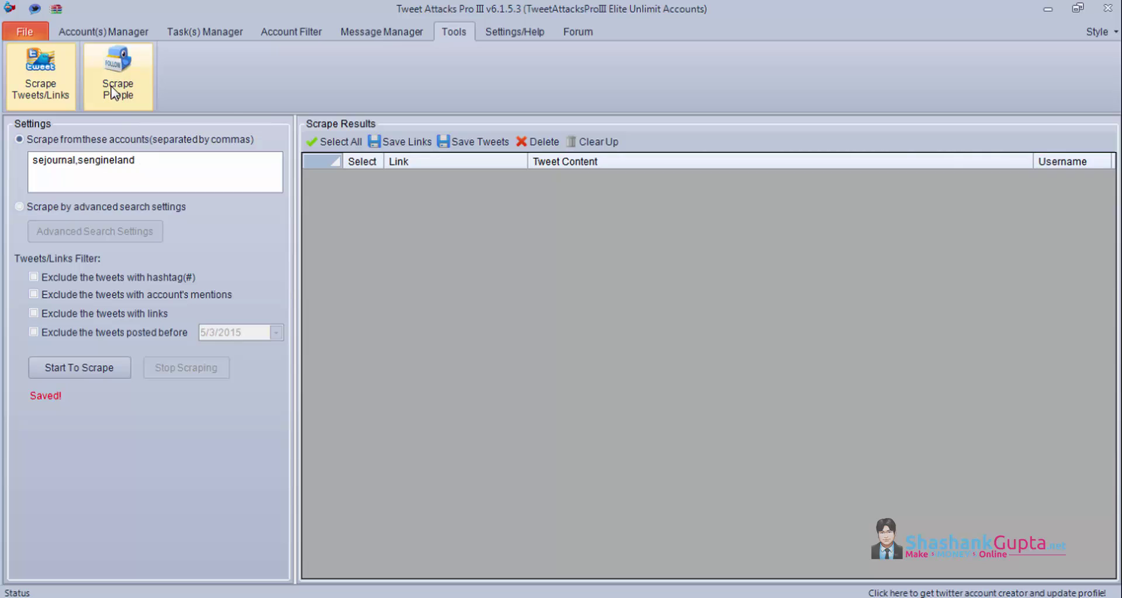
# Set up the people scraper for the accounts sejournal and sengineland with the Scrape Followers option.
pyautogui.click(114, 94)
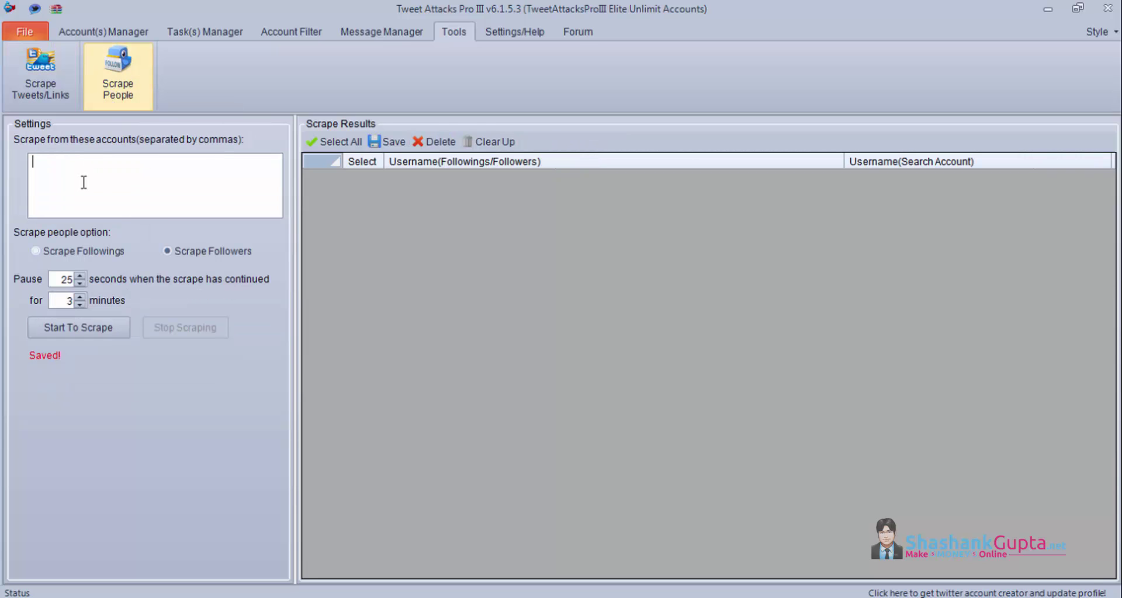
pyautogui.click(83, 182)
pyautogui.write('sejournal,sengineland')
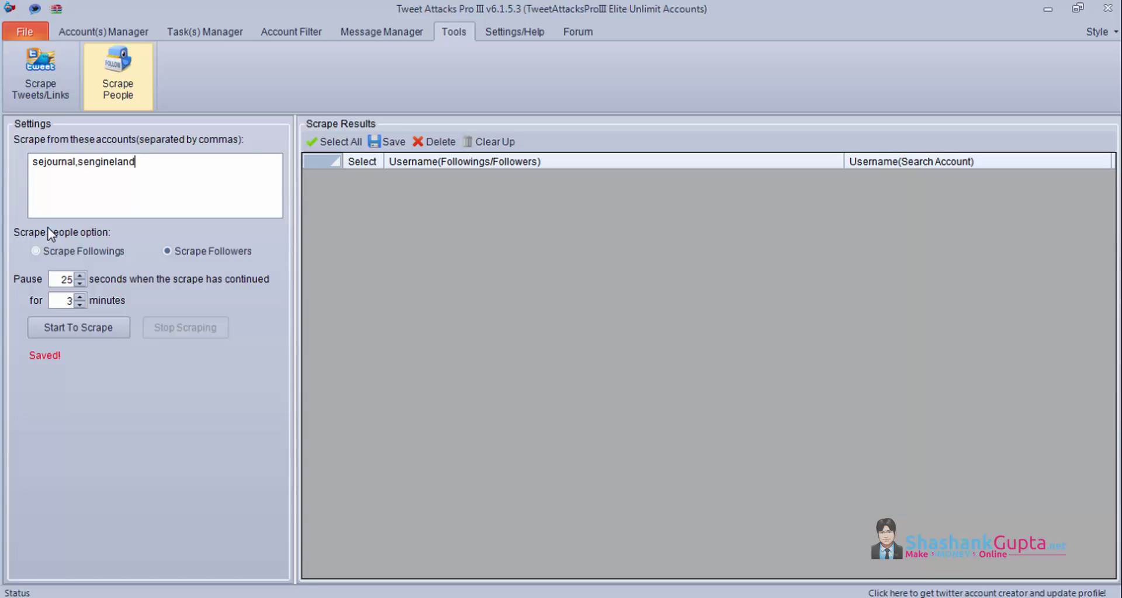
pyautogui.click(72, 255)
pyautogui.moveTo(148, 163); pyautogui.dragTo(3, 164)
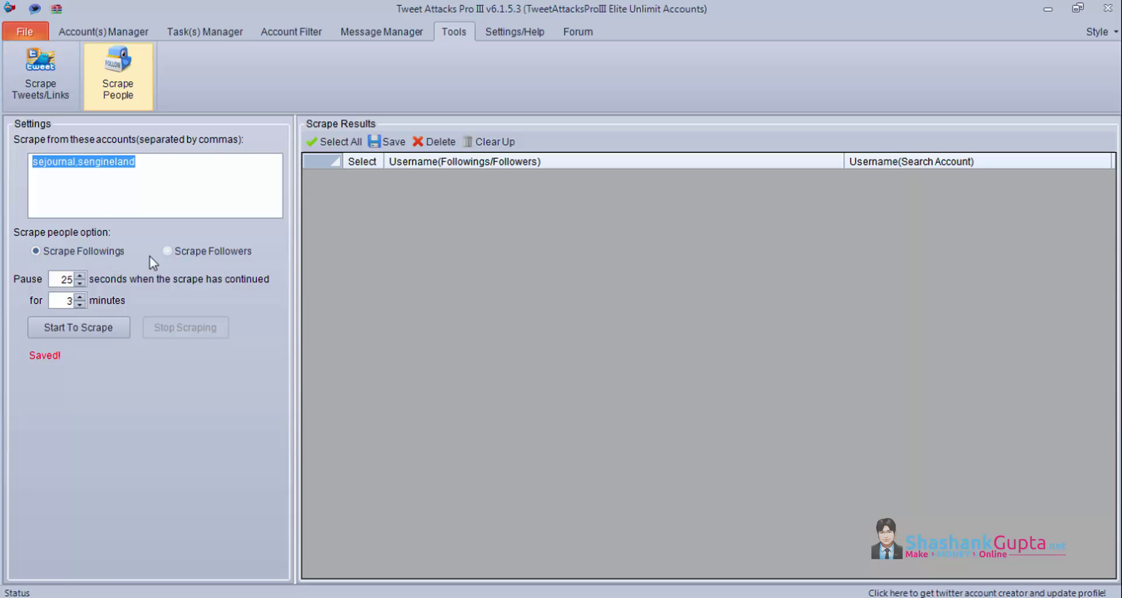
pyautogui.click(174, 252)
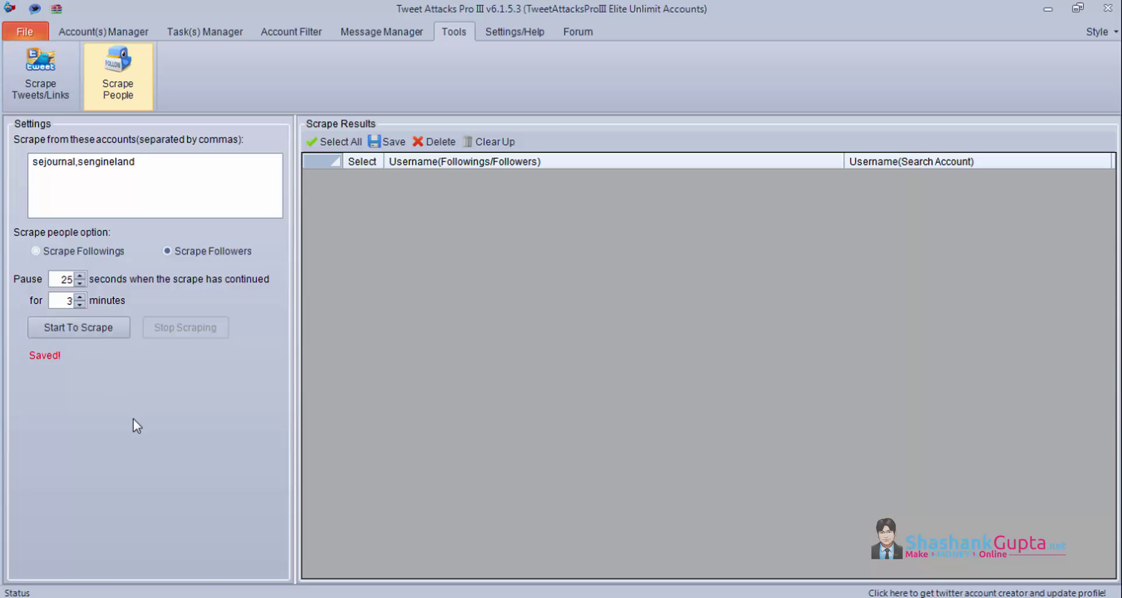
# Scrape the followers without continuing from the last search position, stopping after results have been collected.
pyautogui.click(94, 332)
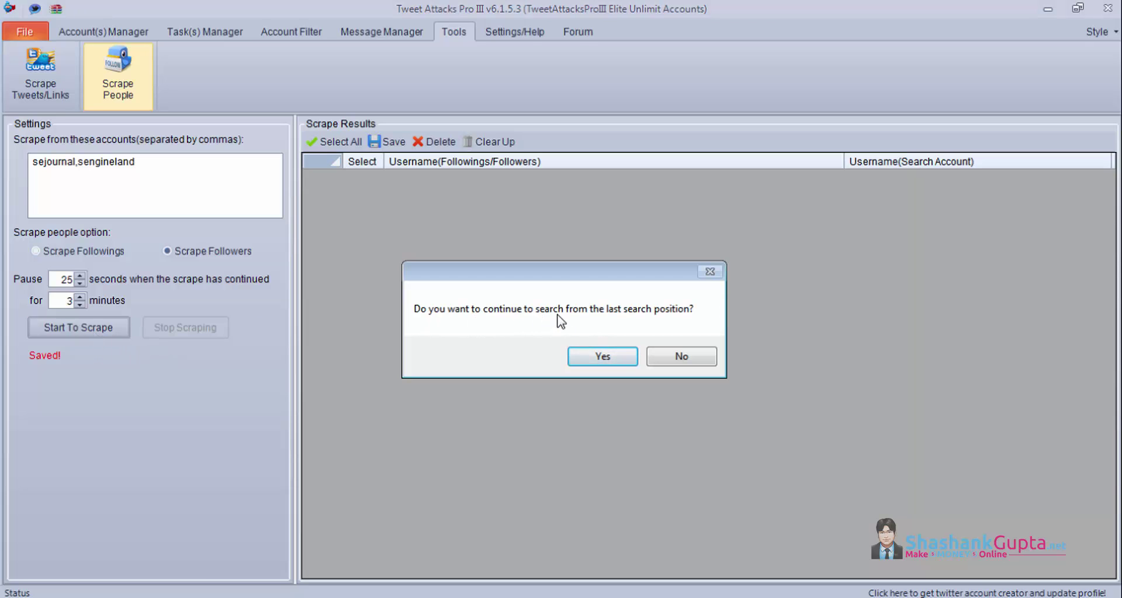
pyautogui.click(682, 366)
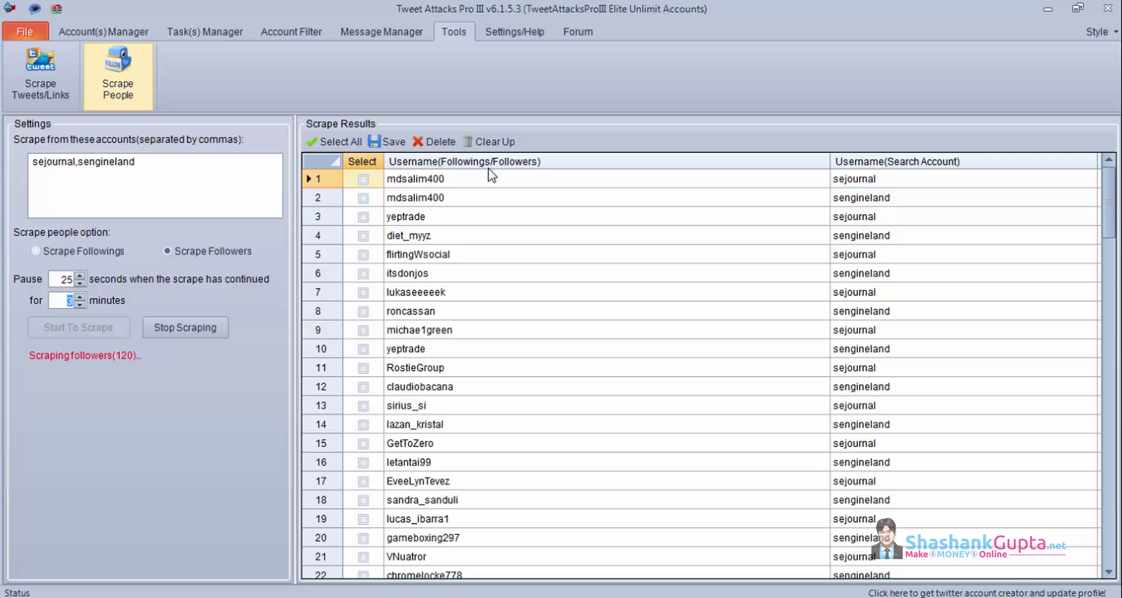
pyautogui.click(215, 328)
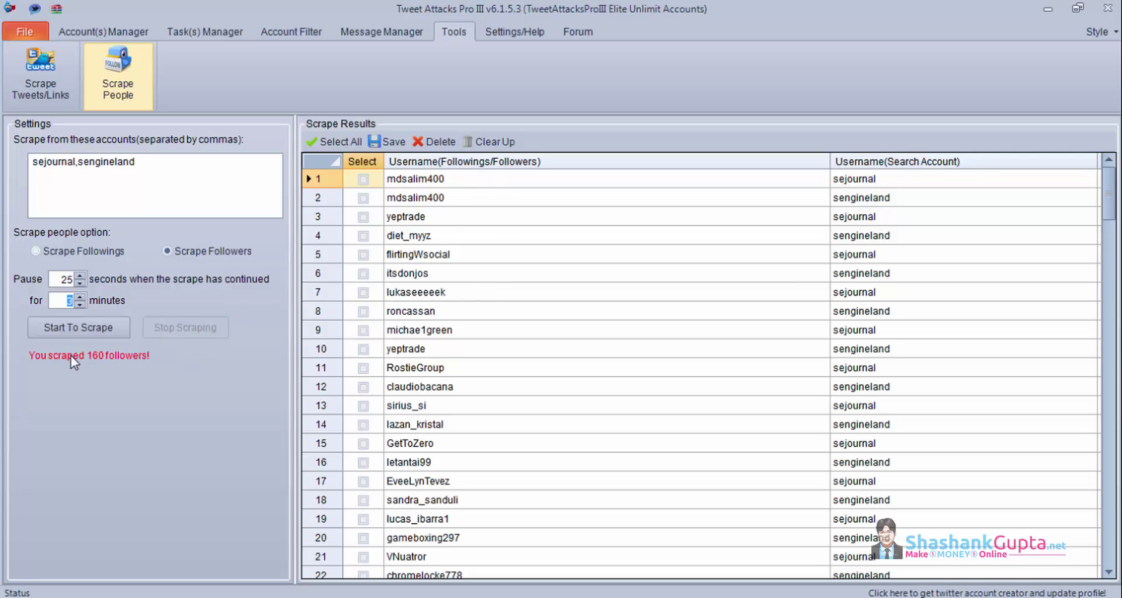
# Select all scraped followers and save them to the TAP folder.
pyautogui.click(346, 142)
pyautogui.click(447, 180)
pyautogui.click(442, 198)
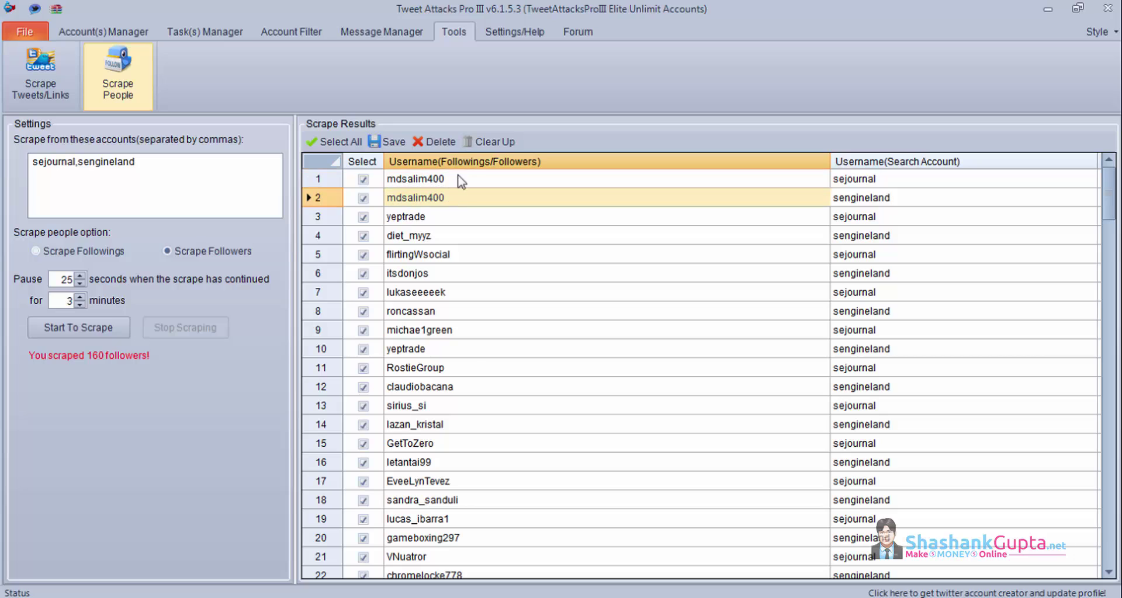
pyautogui.click(460, 179)
pyautogui.click(856, 201)
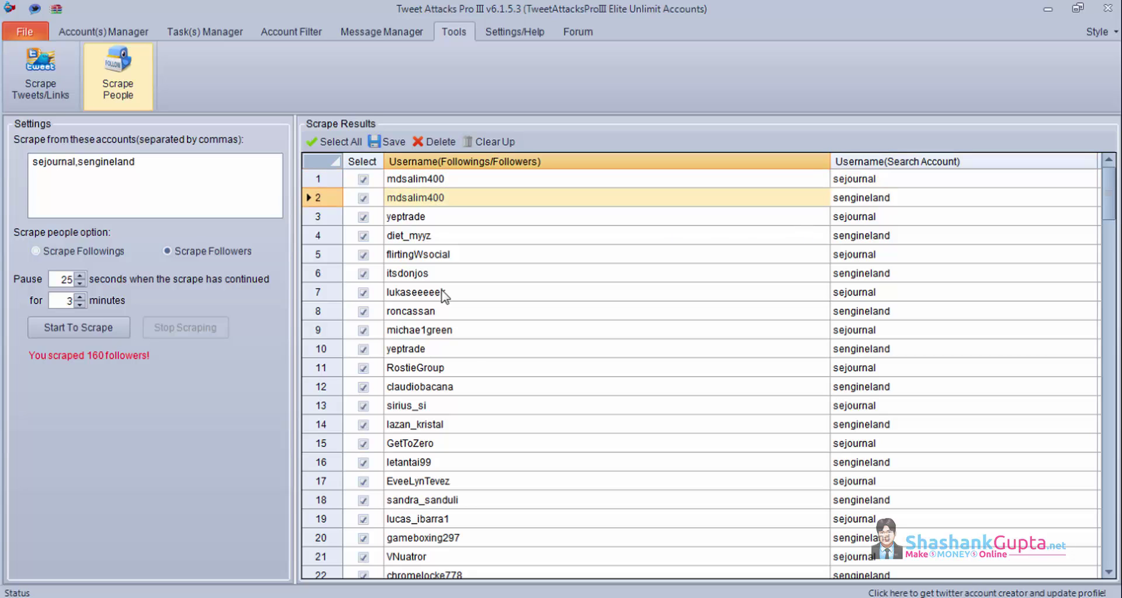
pyautogui.click(418, 185)
pyautogui.click(428, 198)
pyautogui.click(388, 142)
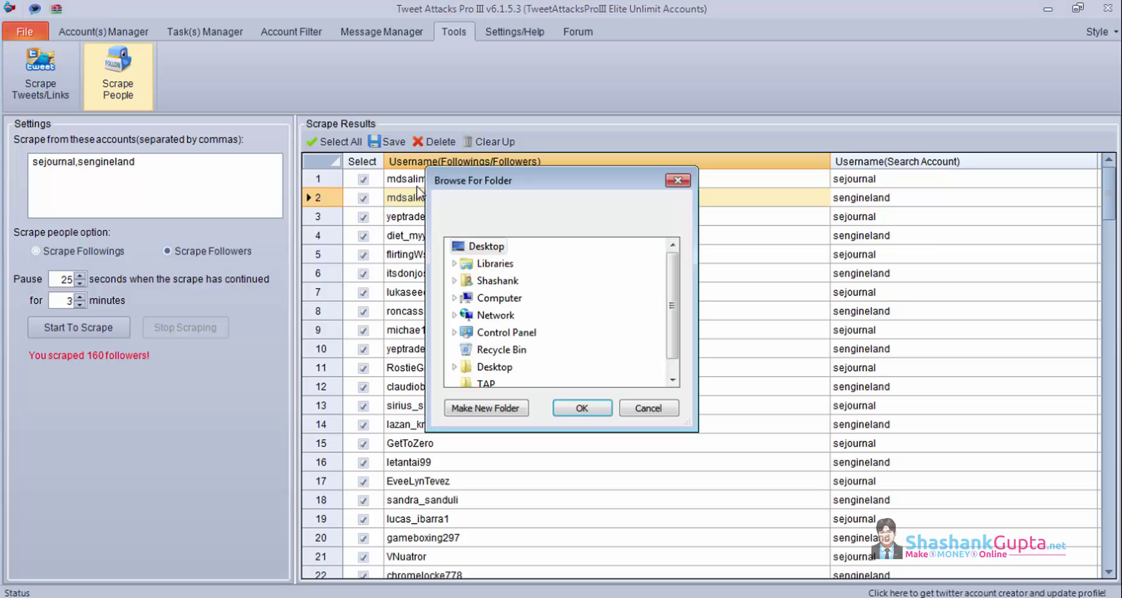
pyautogui.click(486, 384)
pyautogui.click(584, 408)
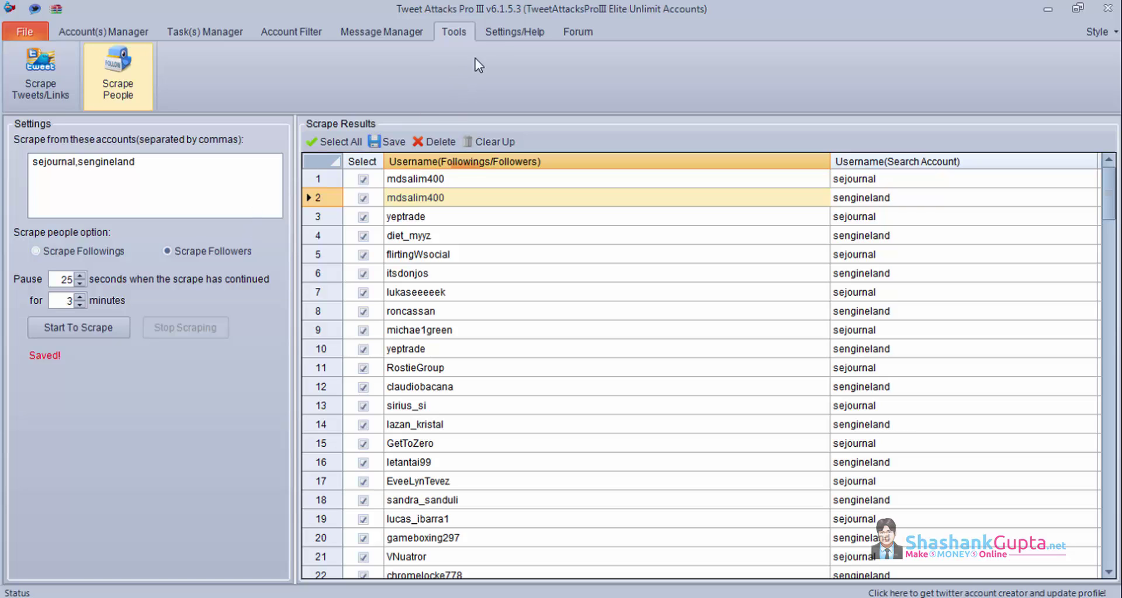
# Set the main thread amount to 1 in the program's basic settings and save the settings.
pyautogui.click(520, 36)
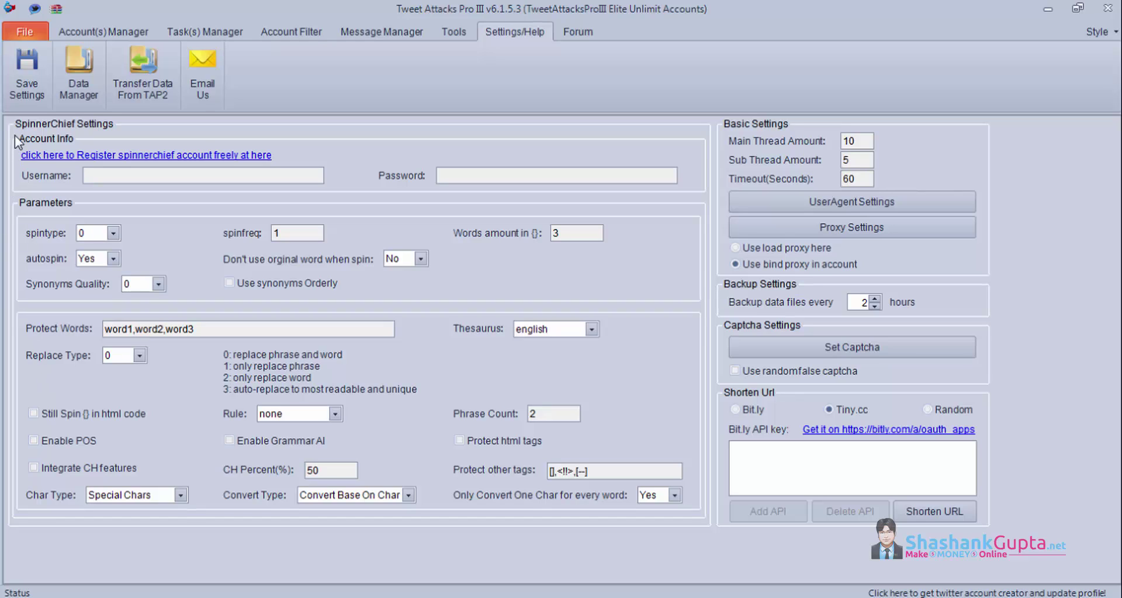
pyautogui.click(129, 179)
pyautogui.moveTo(856, 141); pyautogui.dragTo(750, 121)
pyautogui.write('3')
pyautogui.press('BackSpace')
pyautogui.write('1')
pyautogui.moveTo(859, 160); pyautogui.dragTo(842, 160)
pyautogui.moveTo(866, 159); pyautogui.dragTo(774, 164)
pyautogui.click(853, 140)
pyautogui.click(27, 76)
pyautogui.click(544, 357)
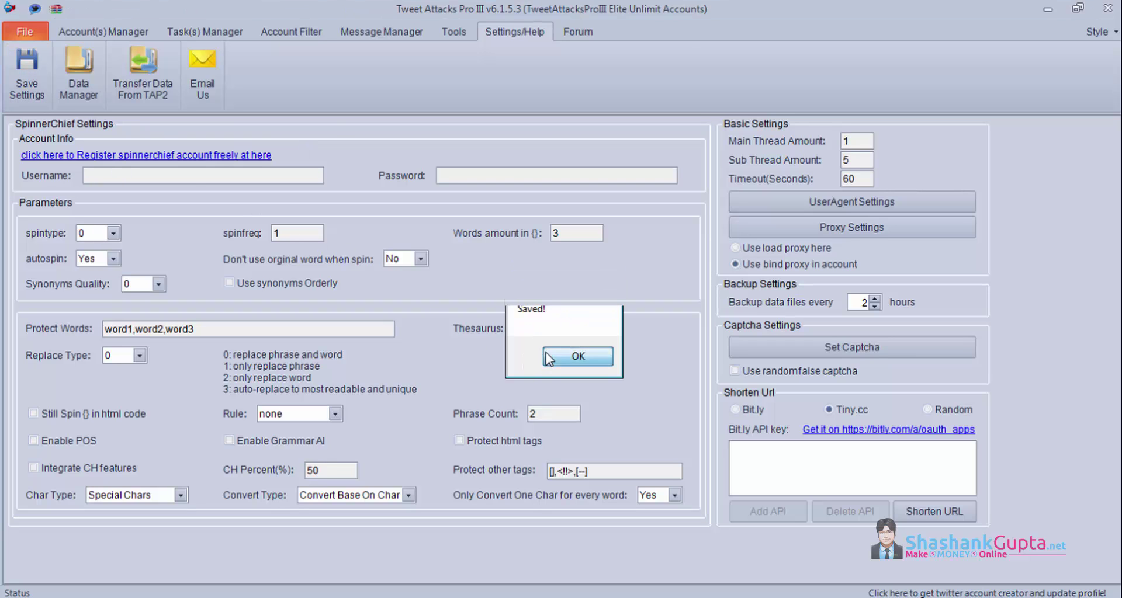
# Run all checked tasks with the option to keep running until they are stopped manually.
pyautogui.click(202, 32)
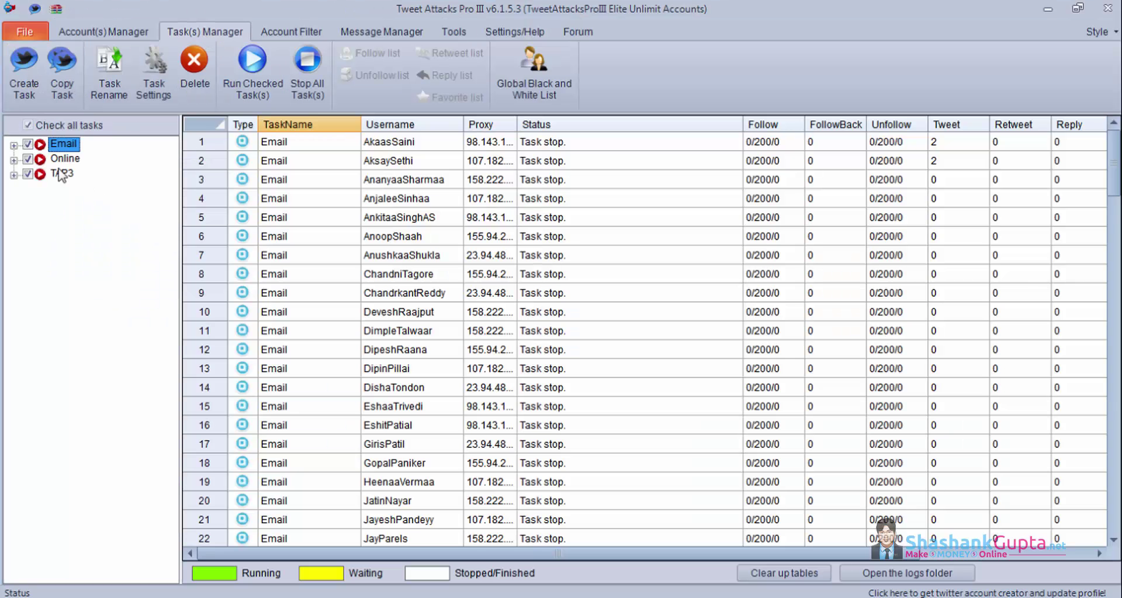
pyautogui.click(254, 66)
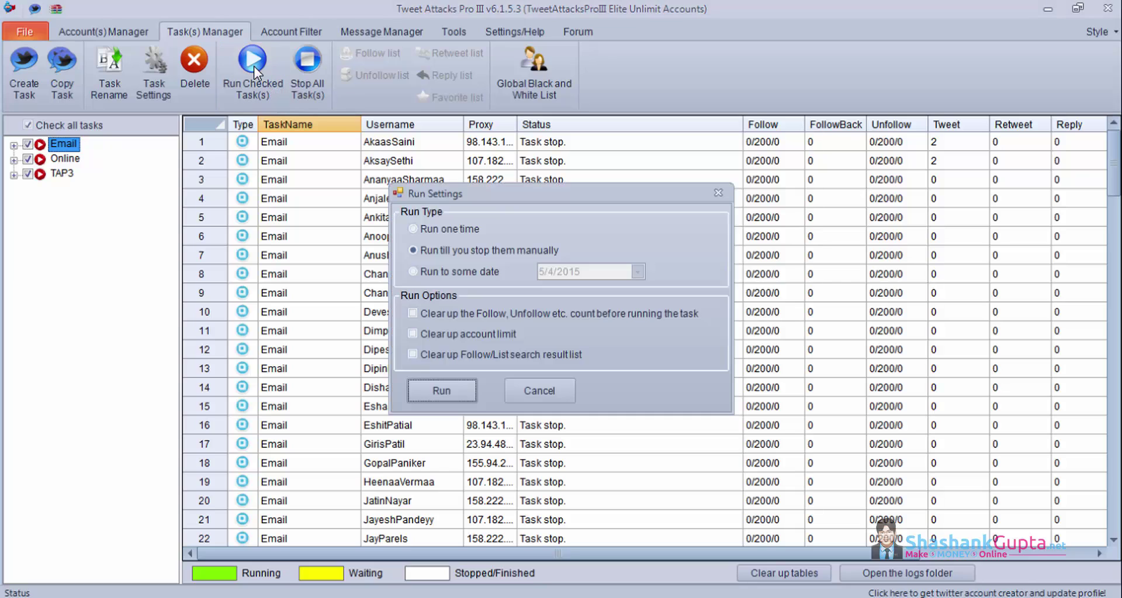
pyautogui.click(441, 390)
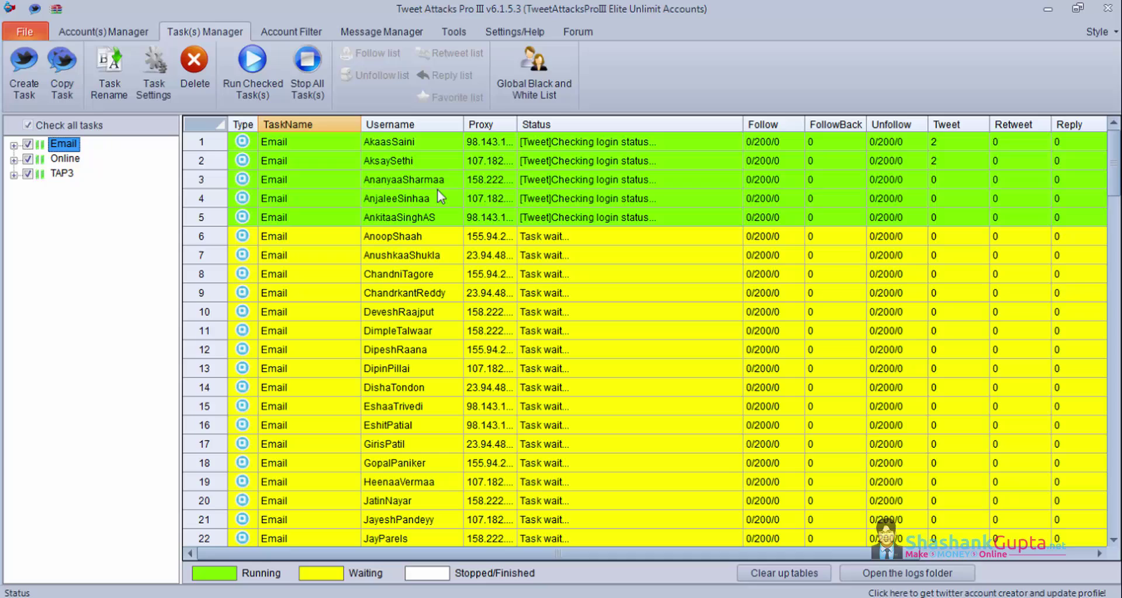
# Examine the account statuses of the Email, Online and TAP3 tasks throughout the task list.
pyautogui.click(560, 183)
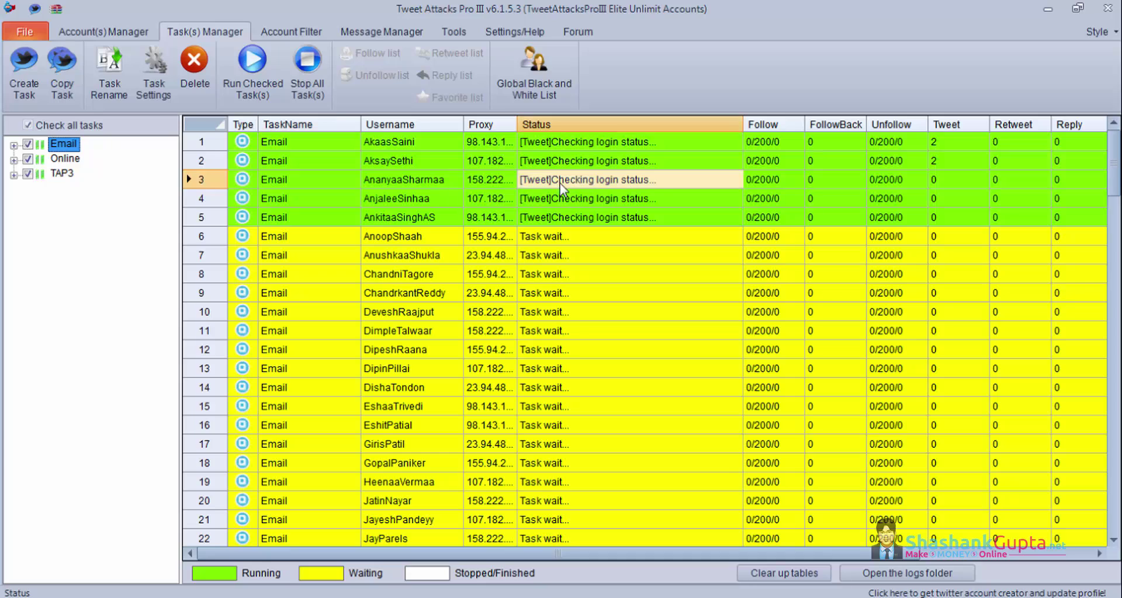
pyautogui.click(595, 140)
pyautogui.click(584, 161)
pyautogui.click(585, 202)
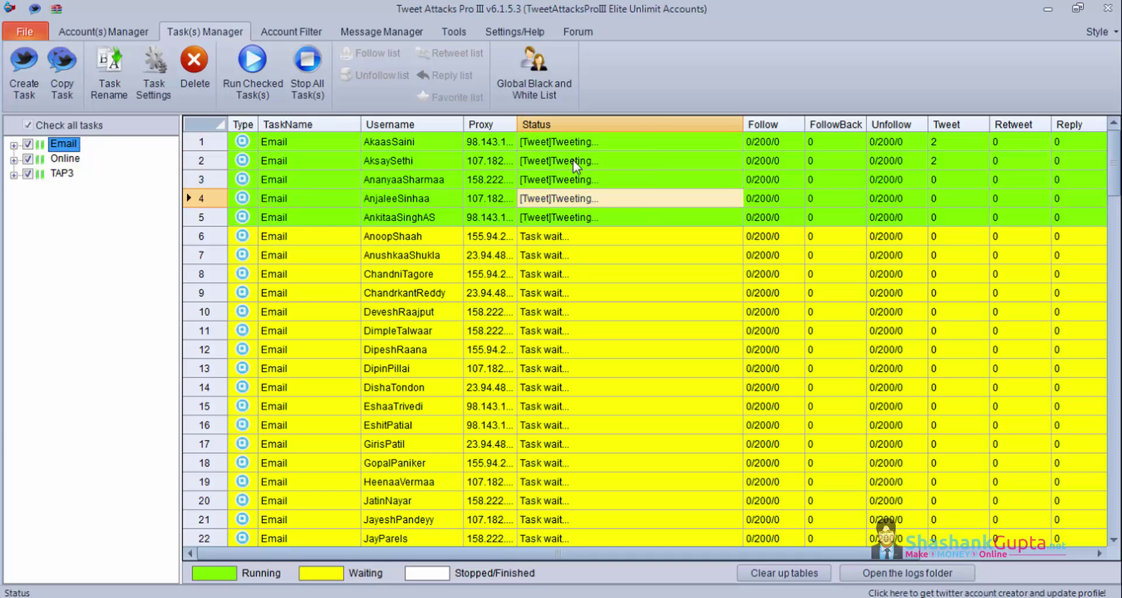
pyautogui.scroll(-5, 331, 314)
pyautogui.click(330, 314)
pyautogui.scroll(-20, 331, 315)
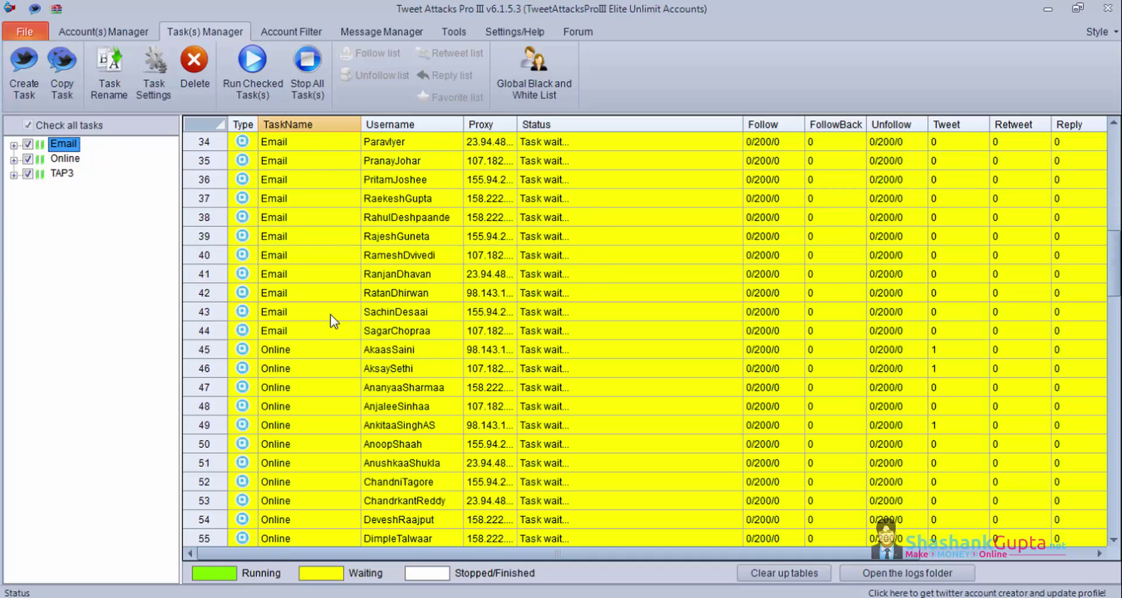
pyautogui.scroll(-7, 338, 330)
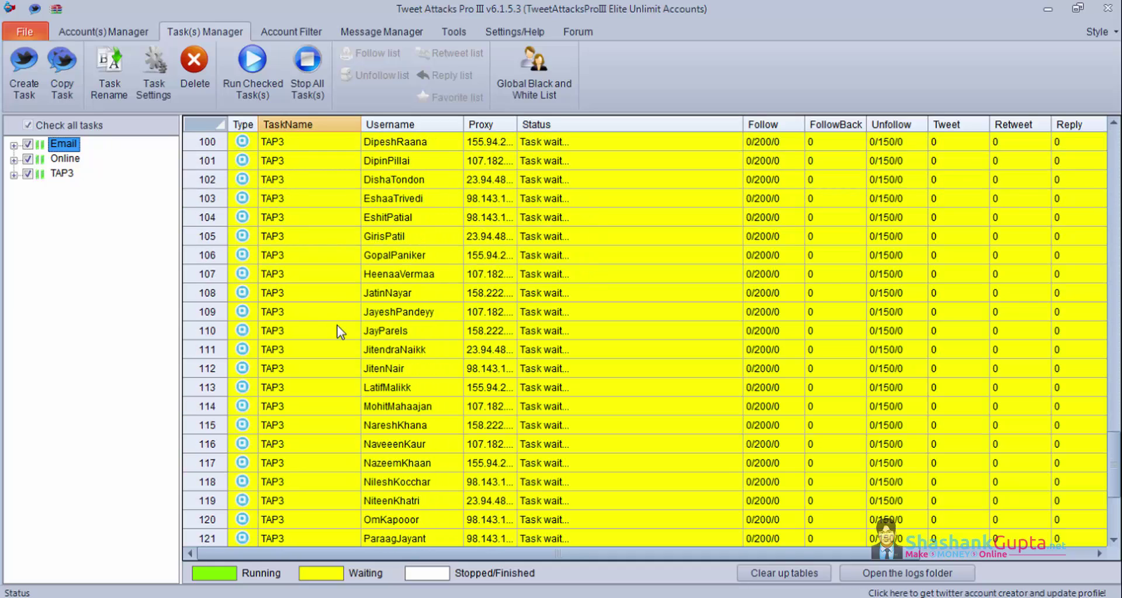
pyautogui.scroll(10, 338, 330)
pyautogui.click(337, 331)
pyautogui.scroll(1, 303, 345)
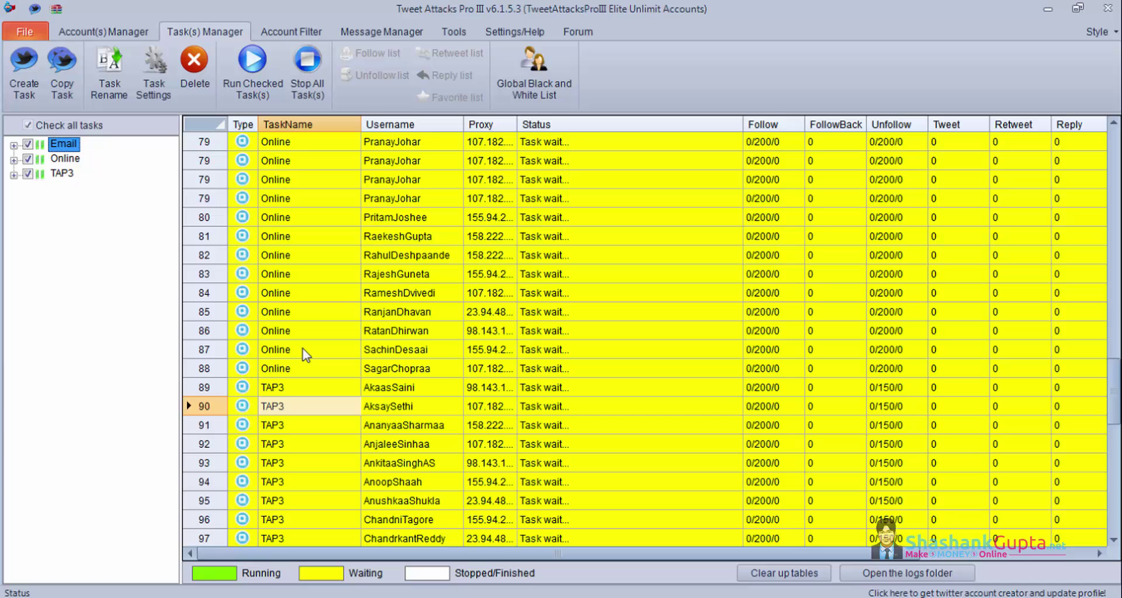
pyautogui.scroll(15, 301, 350)
pyautogui.scroll(-2, 292, 421)
pyautogui.click(290, 351)
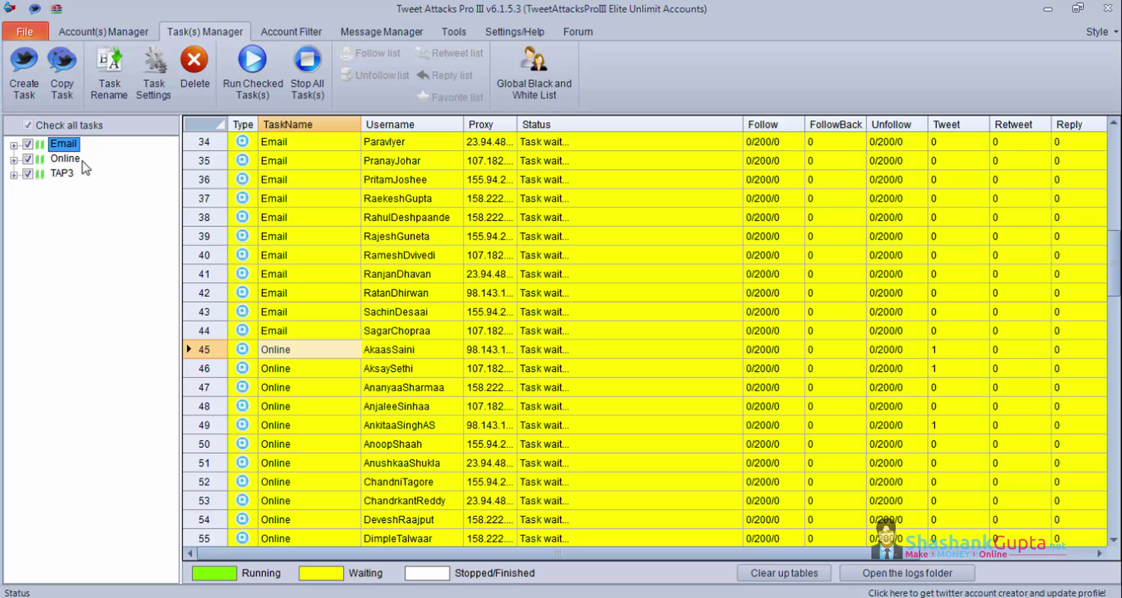
# Stop all running tasks.
pyautogui.click(306, 65)
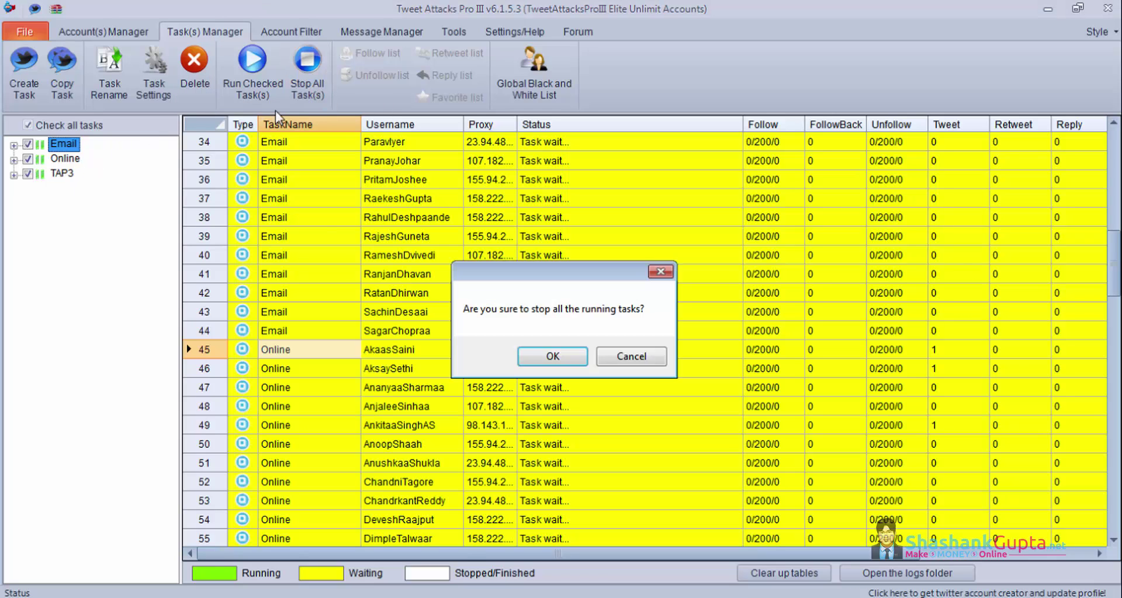
pyautogui.click(562, 357)
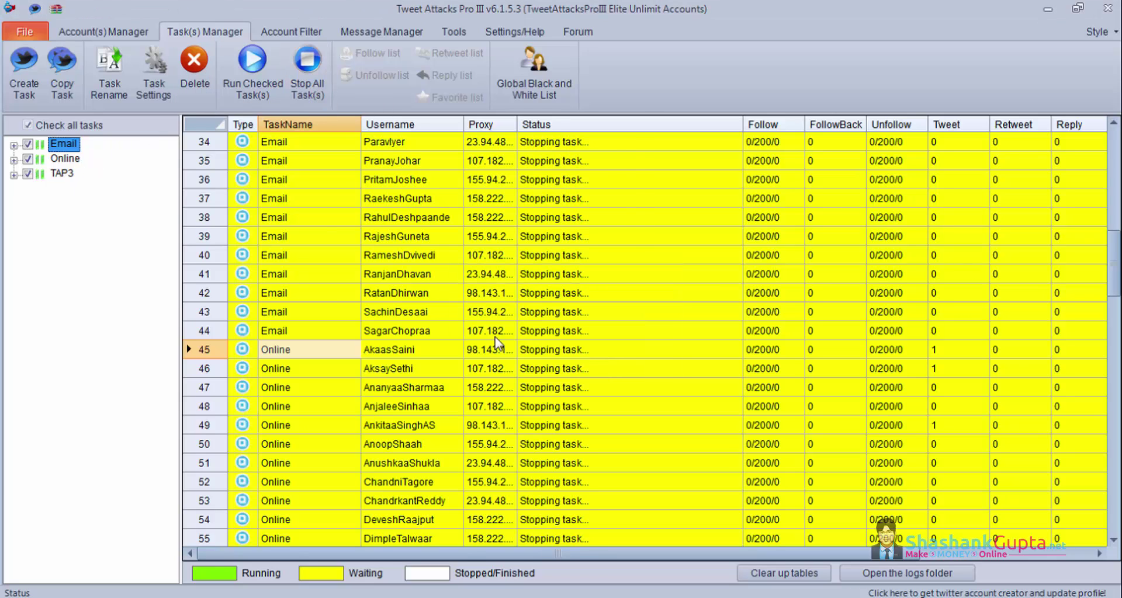
# Set the main thread amount to 3 in the basic settings and save the settings.
pyautogui.click(512, 36)
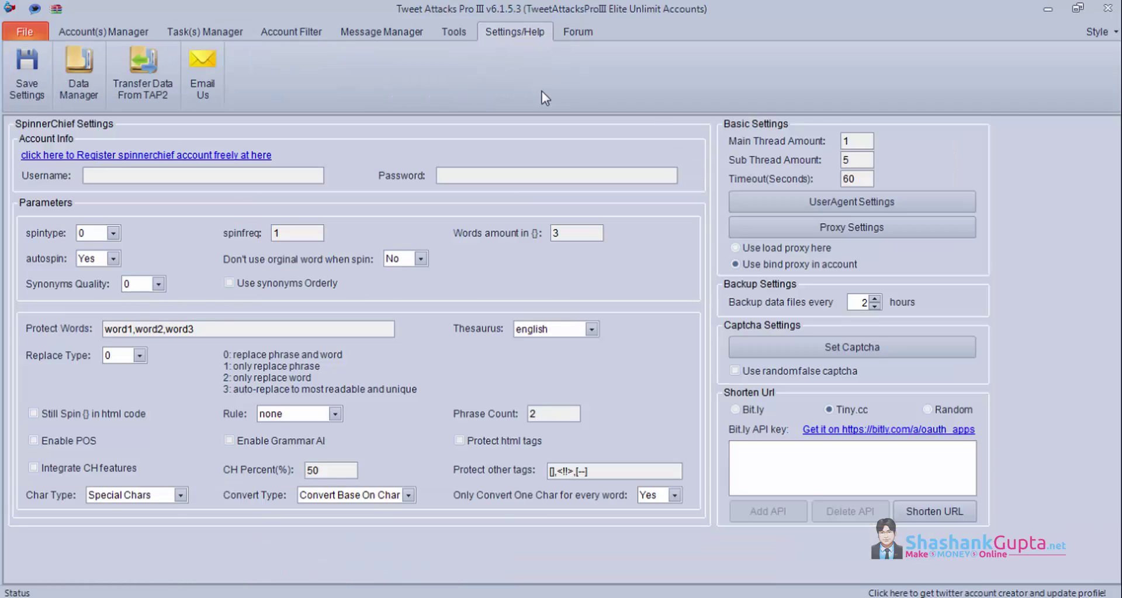
pyautogui.doubleClick(847, 138)
pyautogui.write('3')
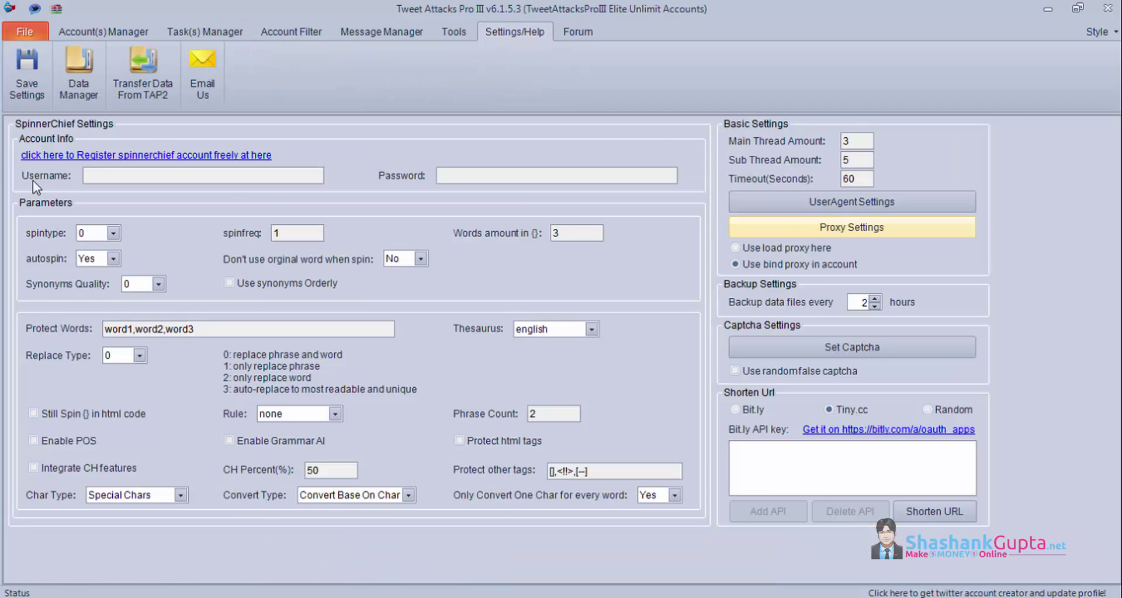
pyautogui.click(18, 85)
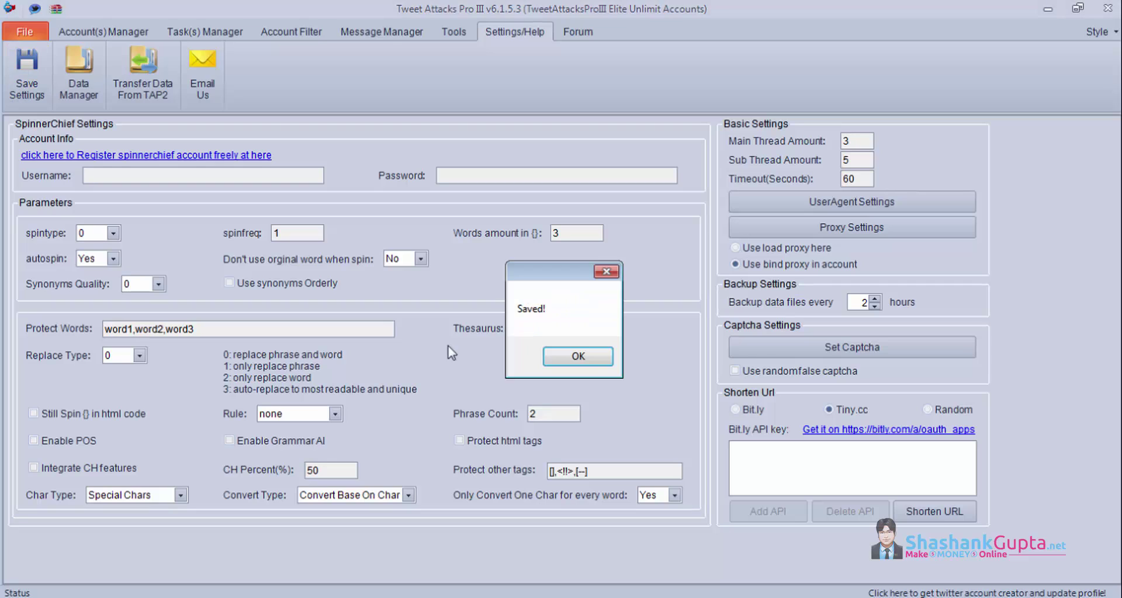
pyautogui.click(576, 349)
# Run the checked Email, Online and TAP3 tasks again.
pyautogui.click(188, 37)
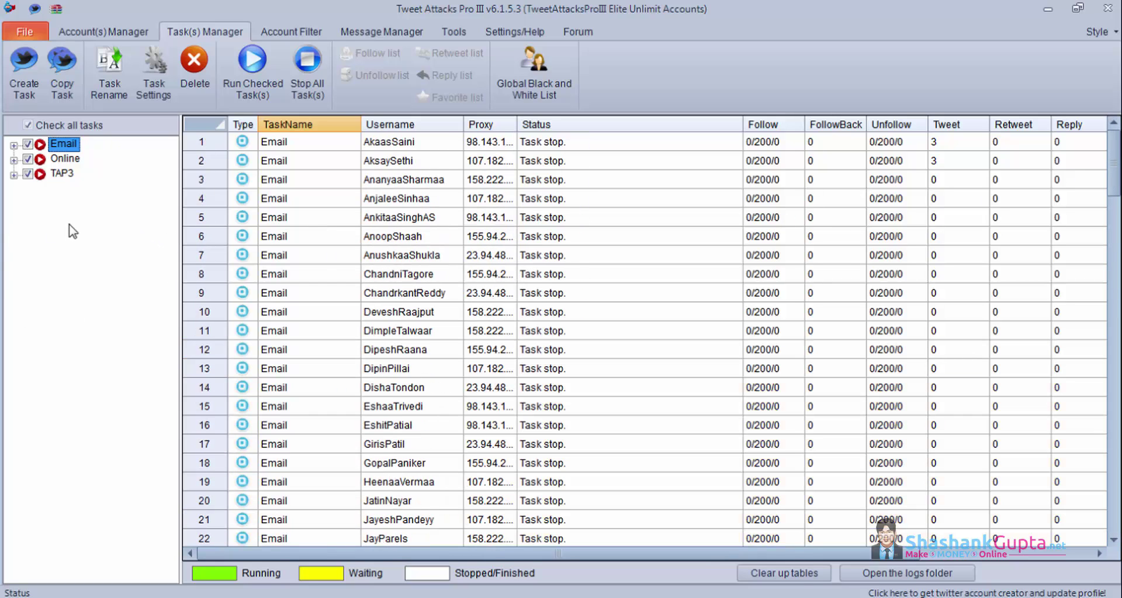
pyautogui.click(246, 76)
pyautogui.click(440, 389)
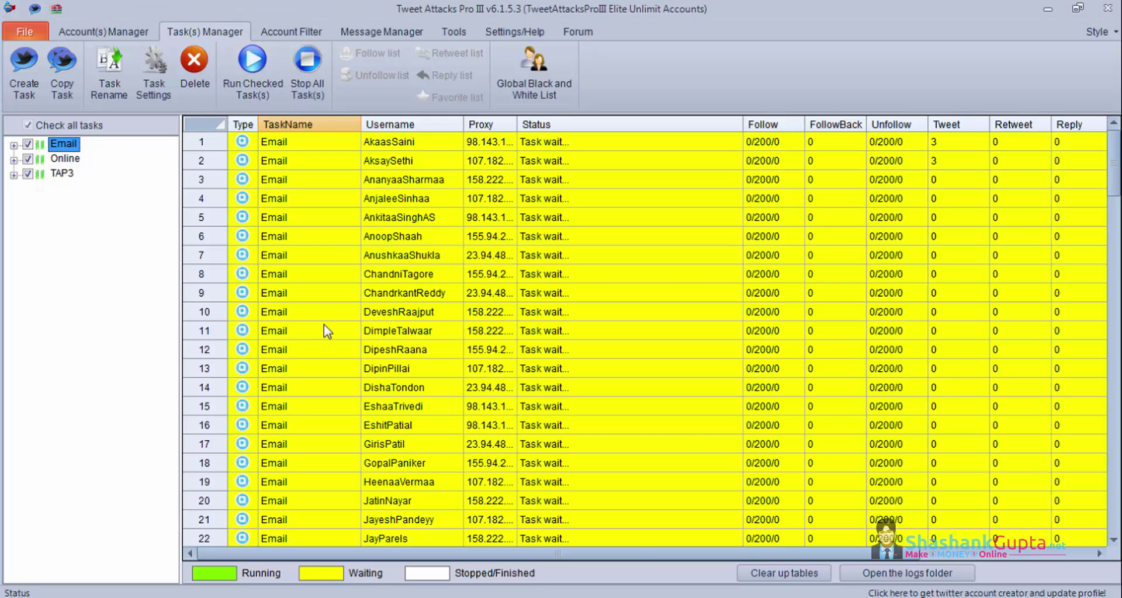
# Examine how many accounts run at the same time within each of the Email, Online and TAP3 tasks.
pyautogui.click(61, 173)
pyautogui.click(69, 158)
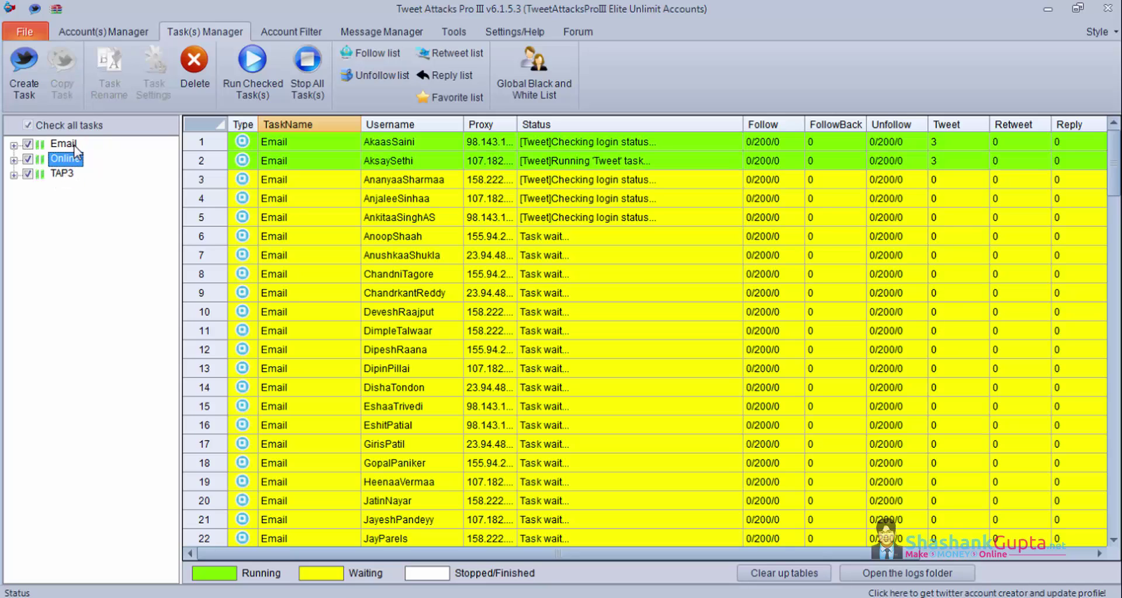
pyautogui.click(73, 145)
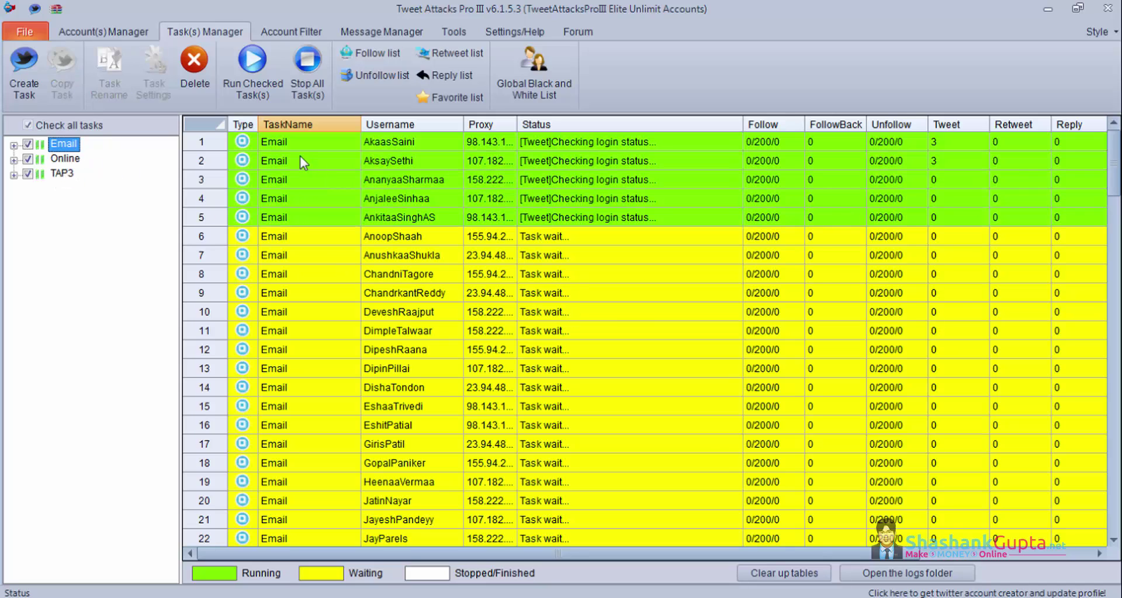
pyautogui.click(289, 144)
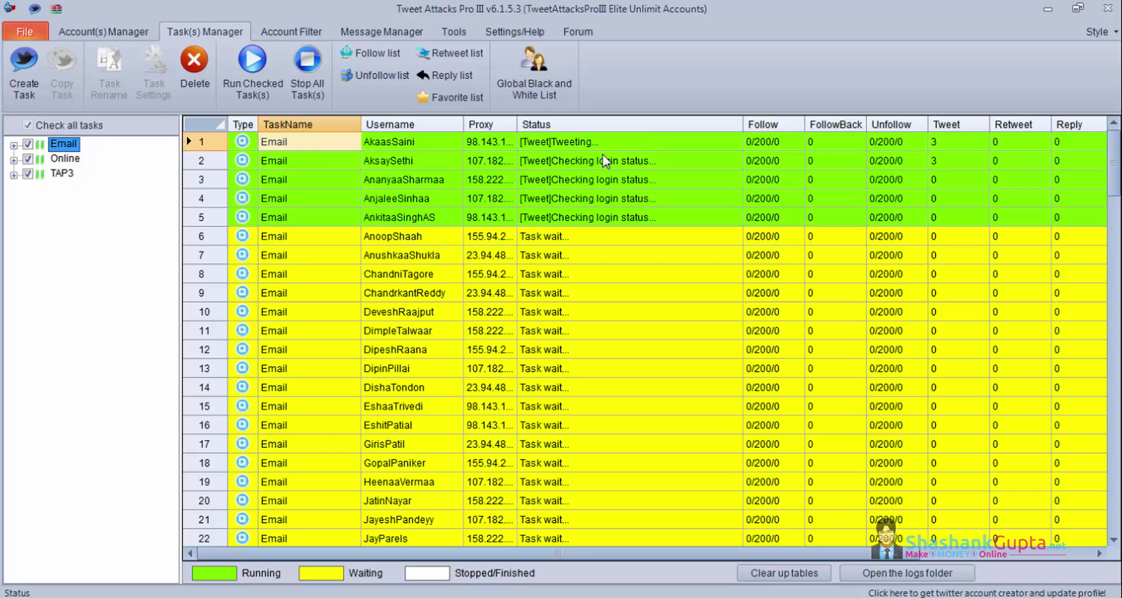
pyautogui.click(623, 218)
pyautogui.scroll(-13, 626, 233)
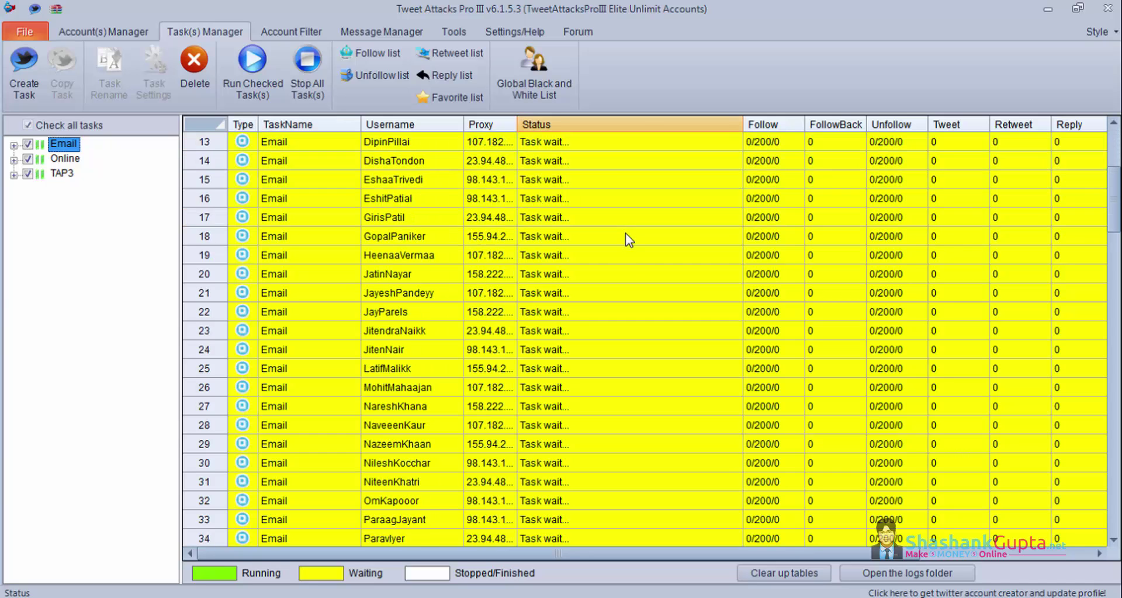
pyautogui.click(301, 237)
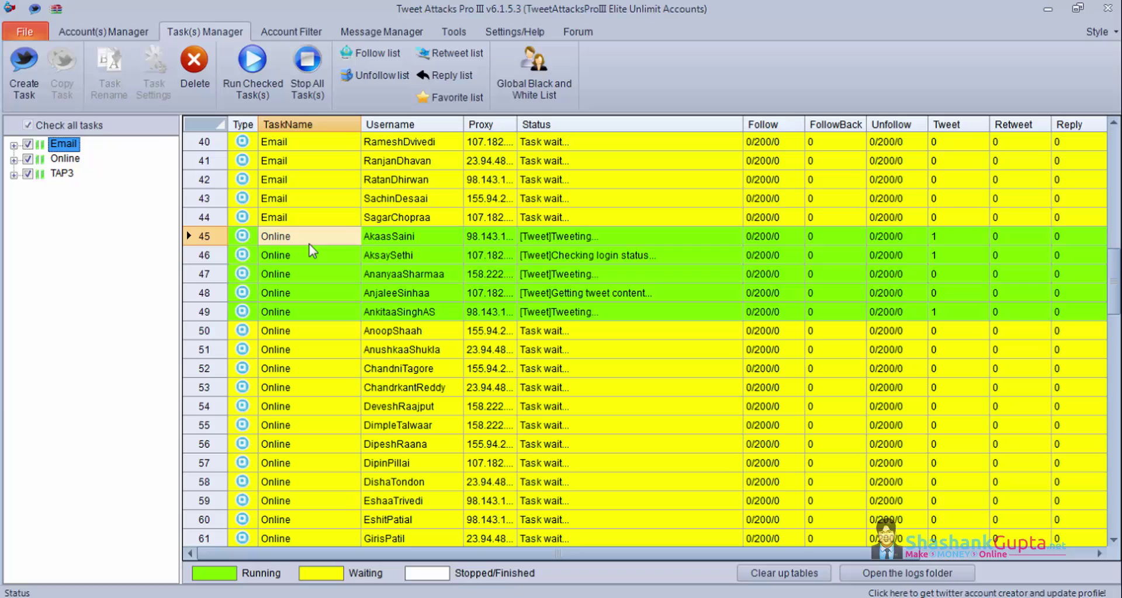
pyautogui.click(591, 298)
pyautogui.scroll(-14, 590, 300)
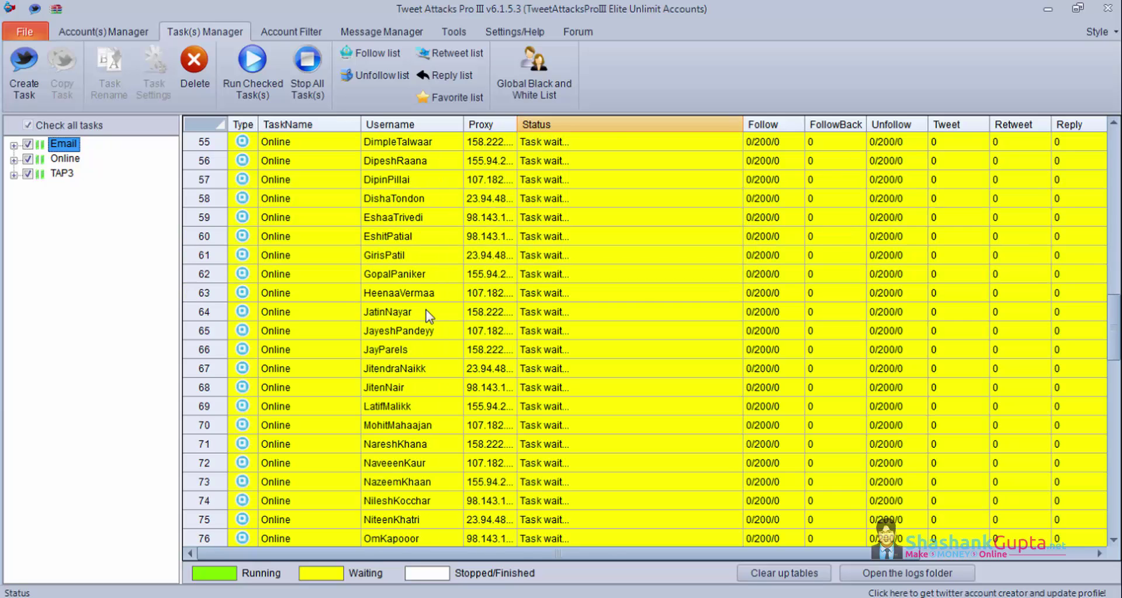
pyautogui.click(272, 274)
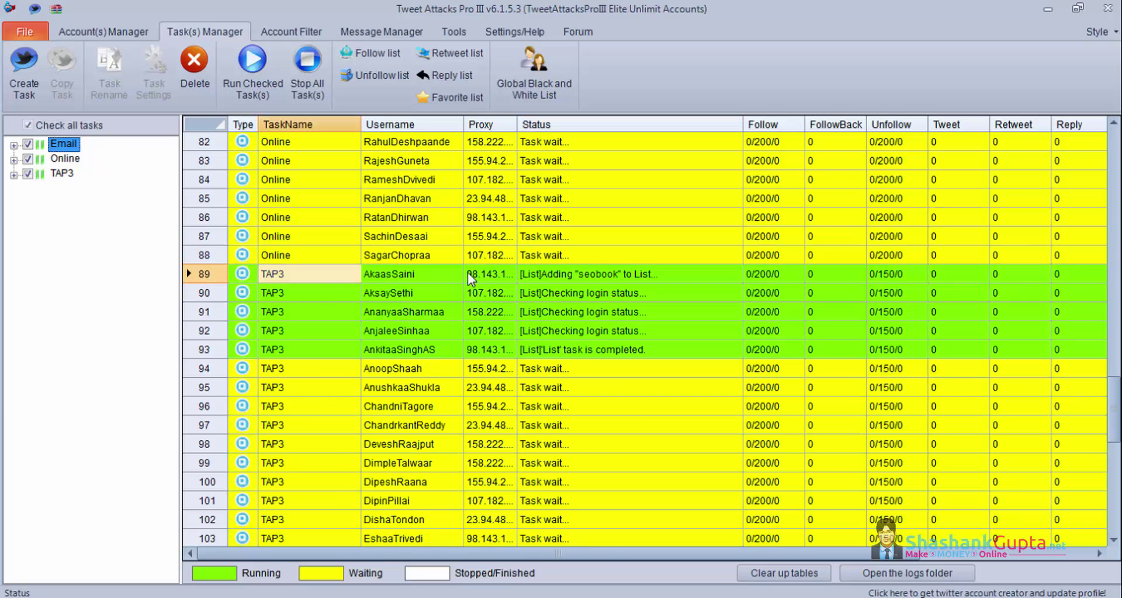
pyautogui.click(574, 357)
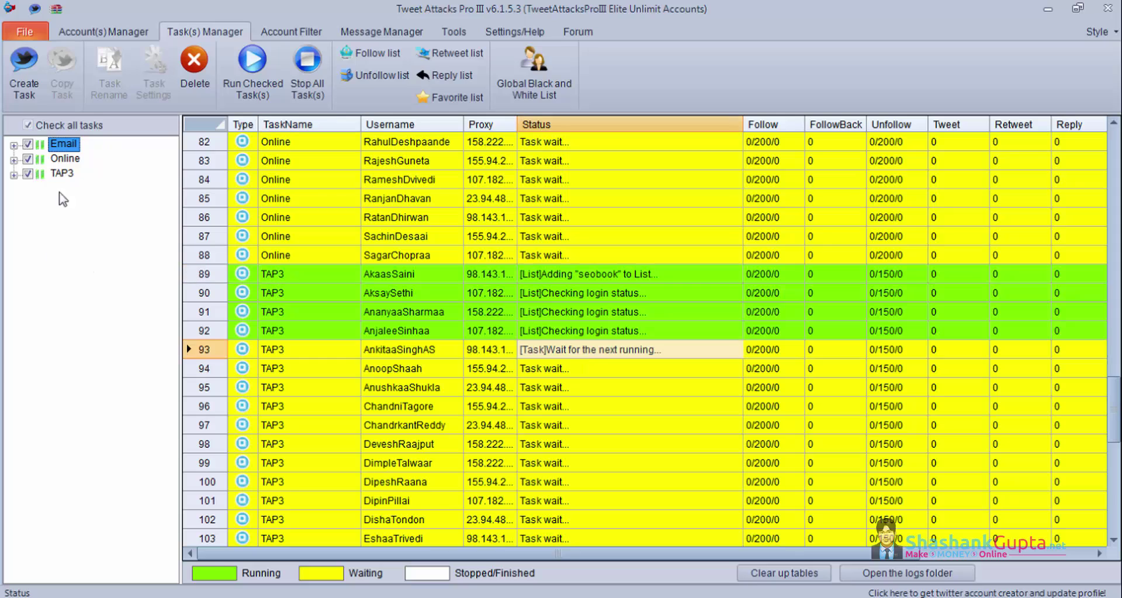
# Stop all the tasks that are currently running.
pyautogui.click(306, 82)
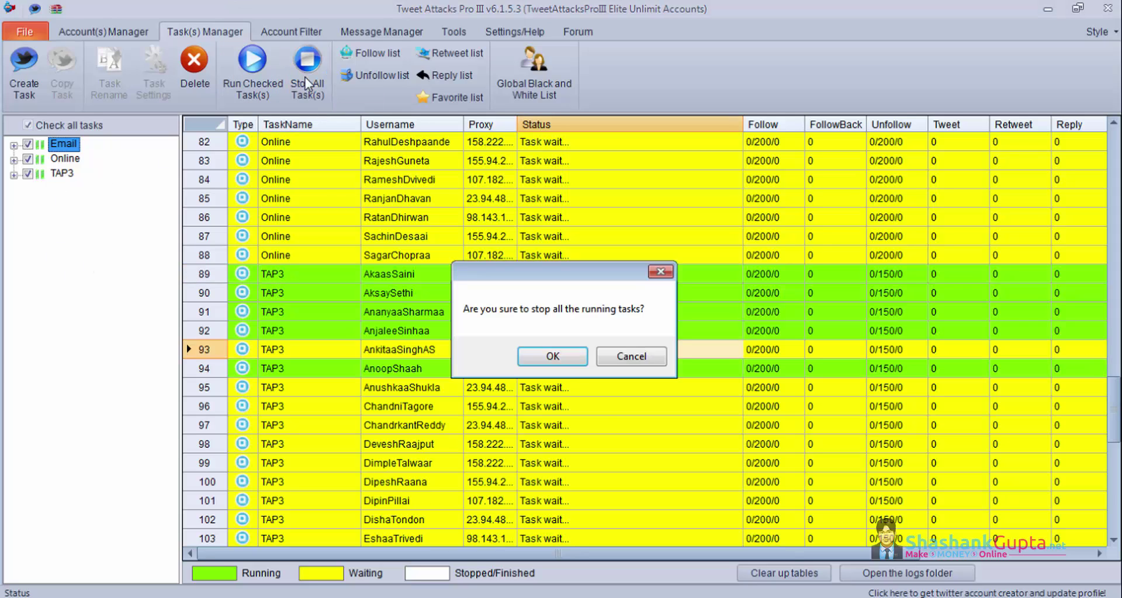
pyautogui.click(551, 356)
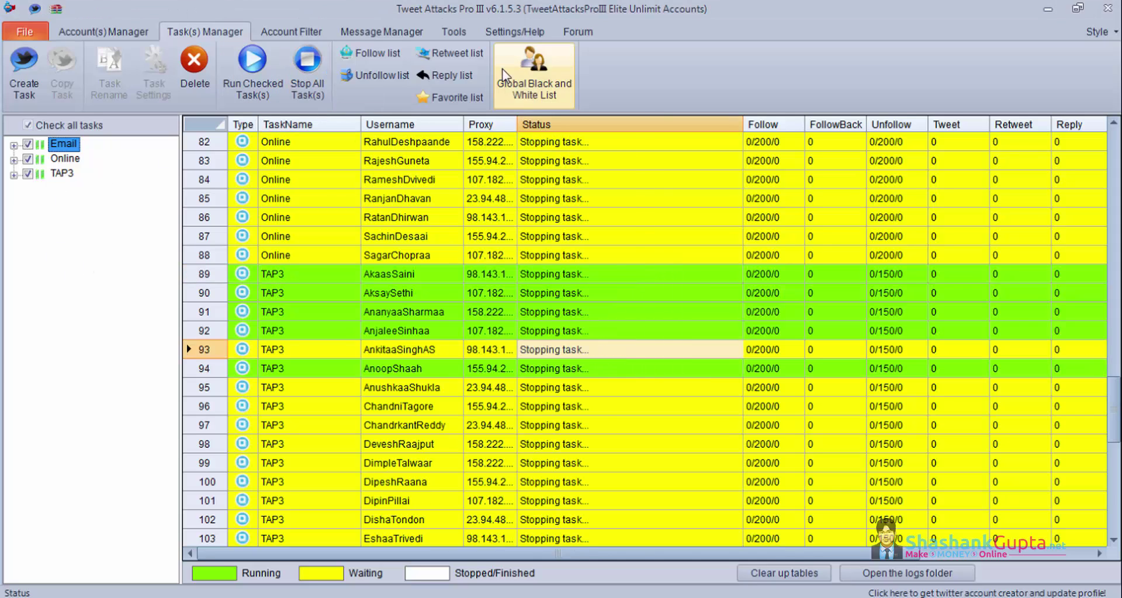
# Look over the sub thread amount and the web and mobile user agents, inspecting the Samsung SGH-T959W entry without saving.
pyautogui.click(506, 35)
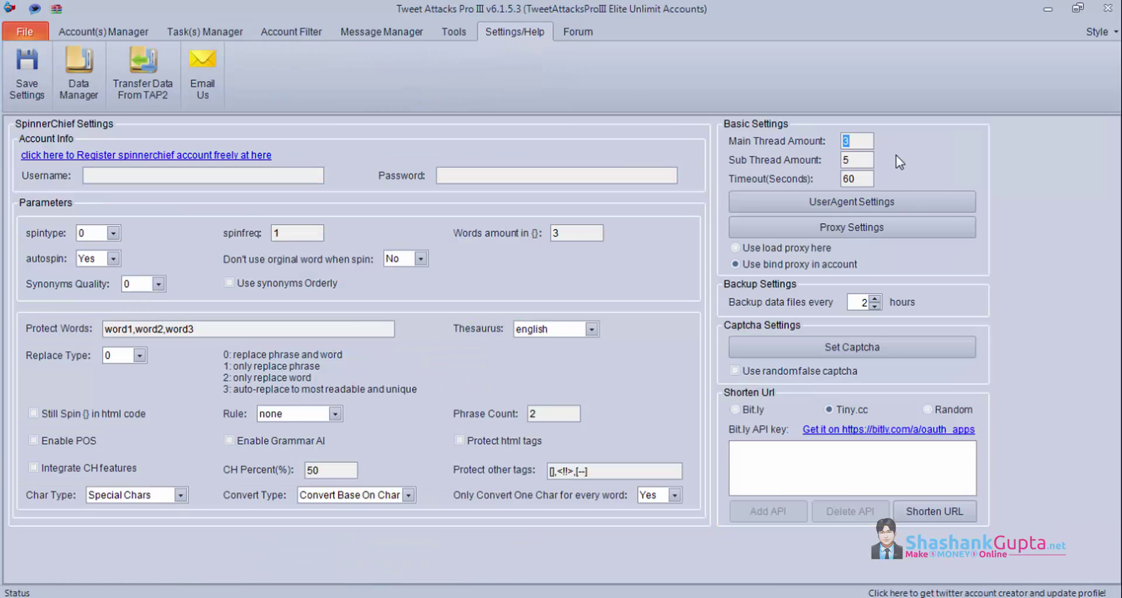
pyautogui.click(859, 162)
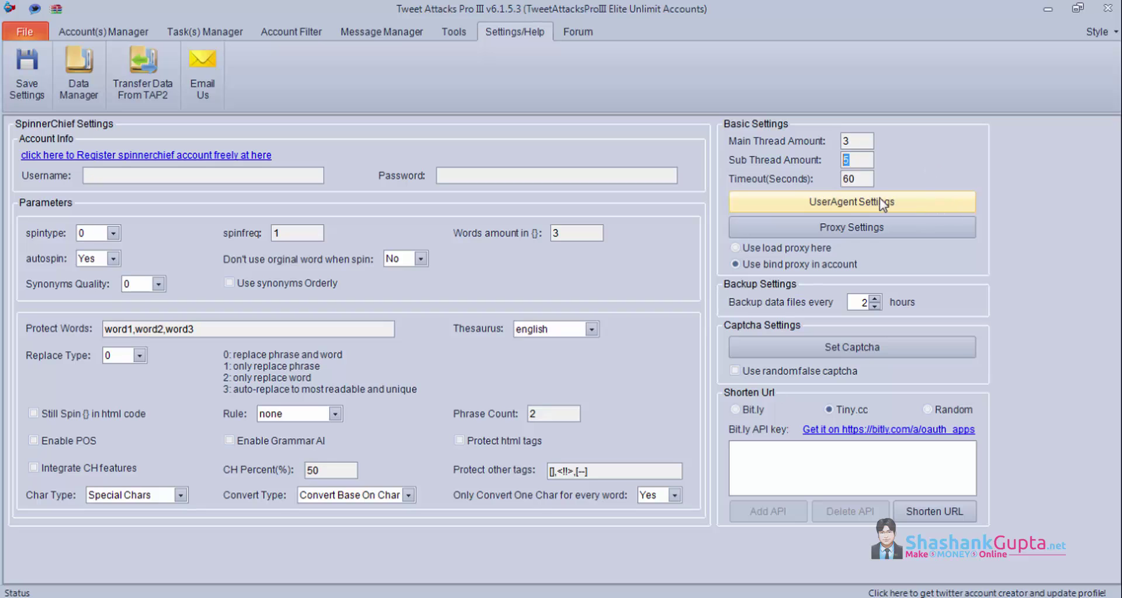
pyautogui.click(898, 205)
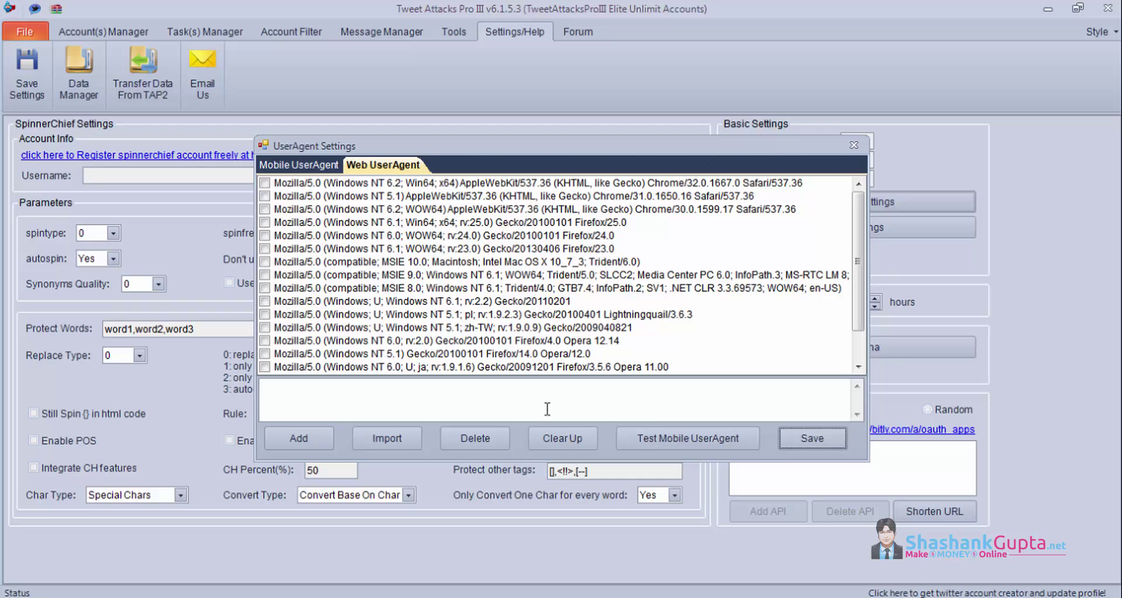
pyautogui.click(321, 167)
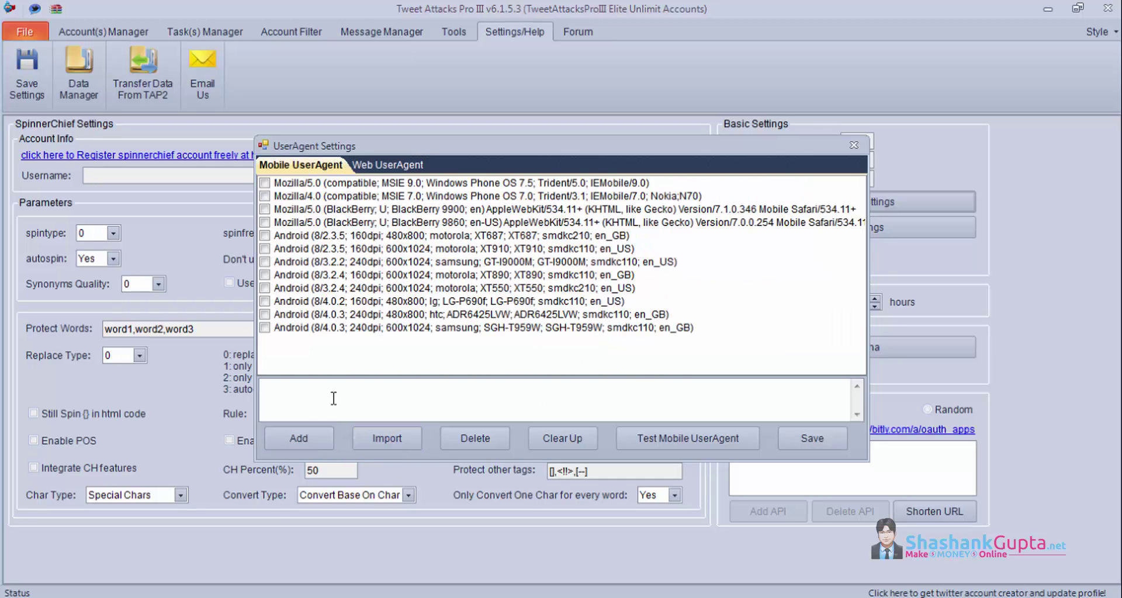
pyautogui.click(374, 328)
pyautogui.moveTo(375, 386); pyautogui.dragTo(504, 385)
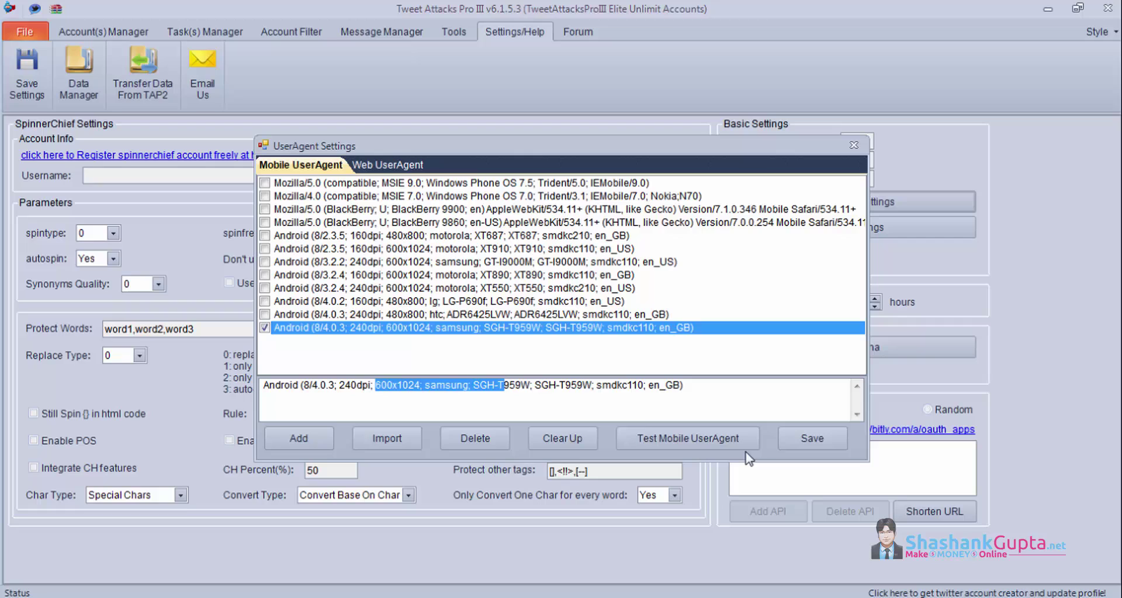
pyautogui.click(851, 146)
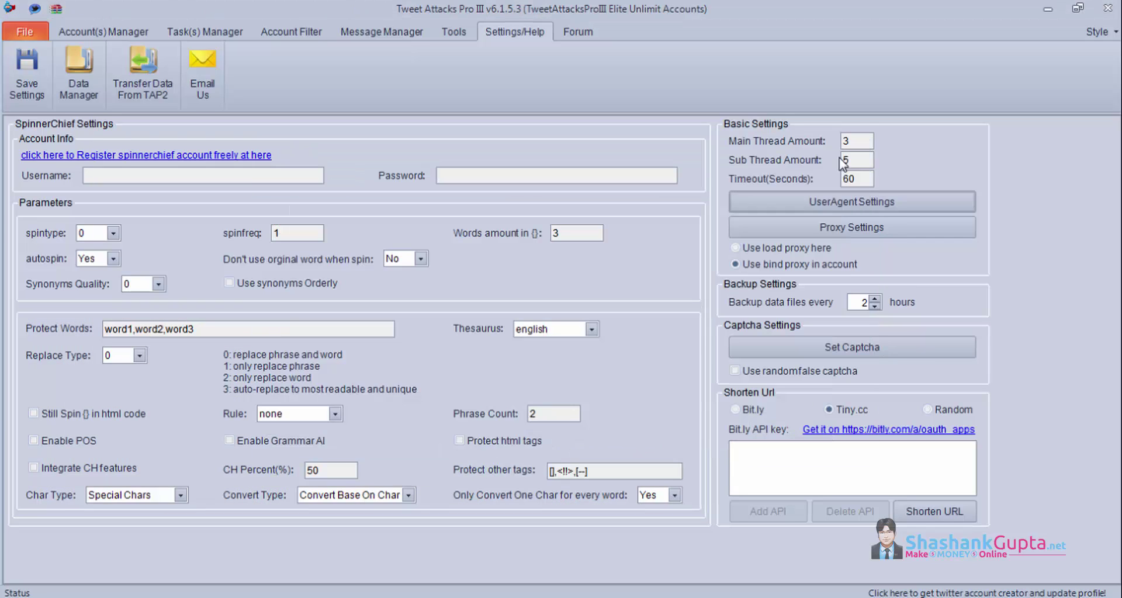
# Open the proxy settings and look over the enable option, the IP and port fields and the proxy file picker, without loading a file.
pyautogui.click(837, 232)
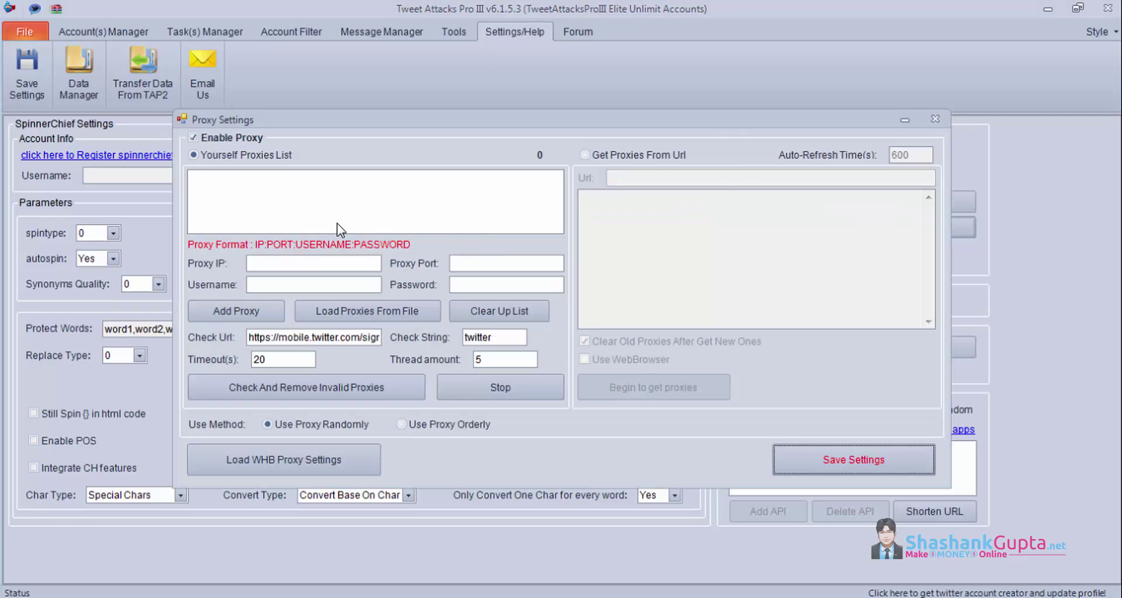
pyautogui.click(204, 139)
pyautogui.click(204, 137)
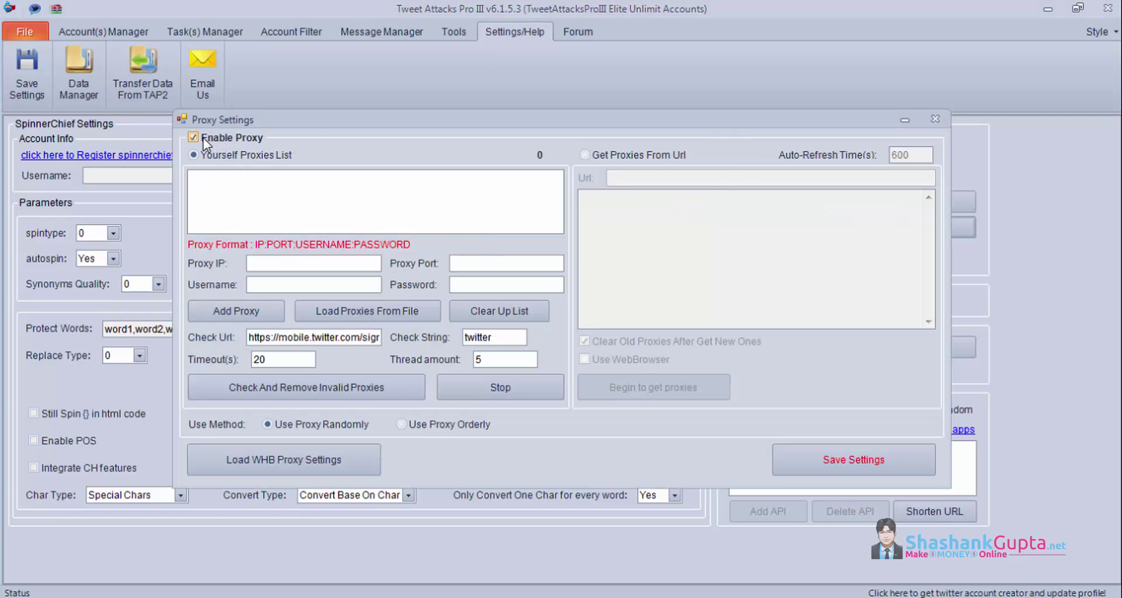
pyautogui.click(277, 263)
pyautogui.click(489, 263)
pyautogui.click(392, 313)
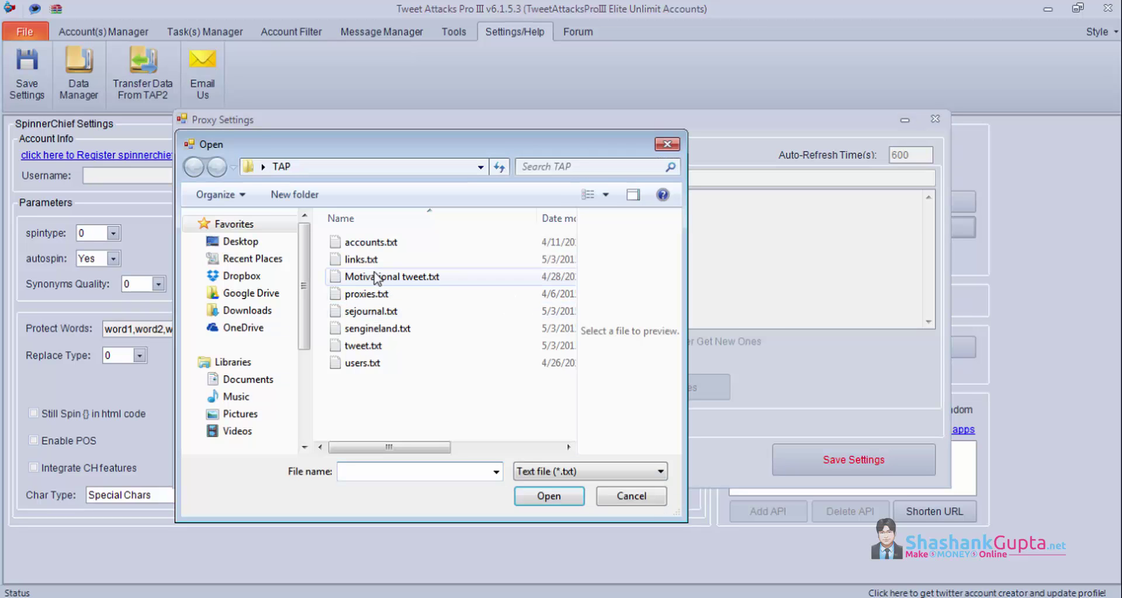
pyautogui.click(631, 497)
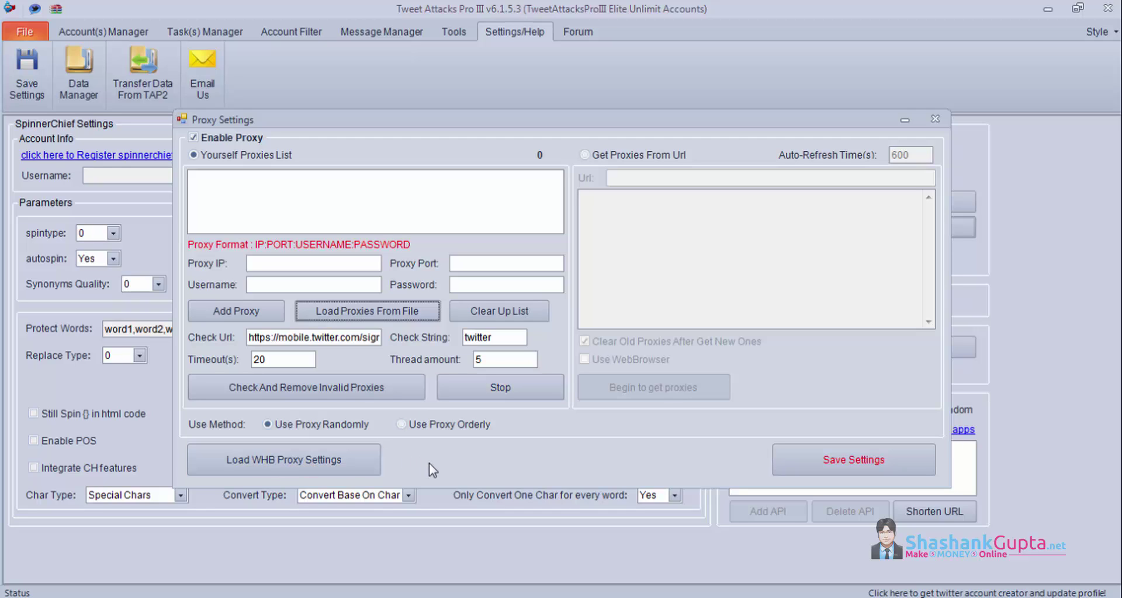
# Inspect the option for getting proxies from a URL and return the proxy source to Yourself Proxies List.
pyautogui.click(648, 155)
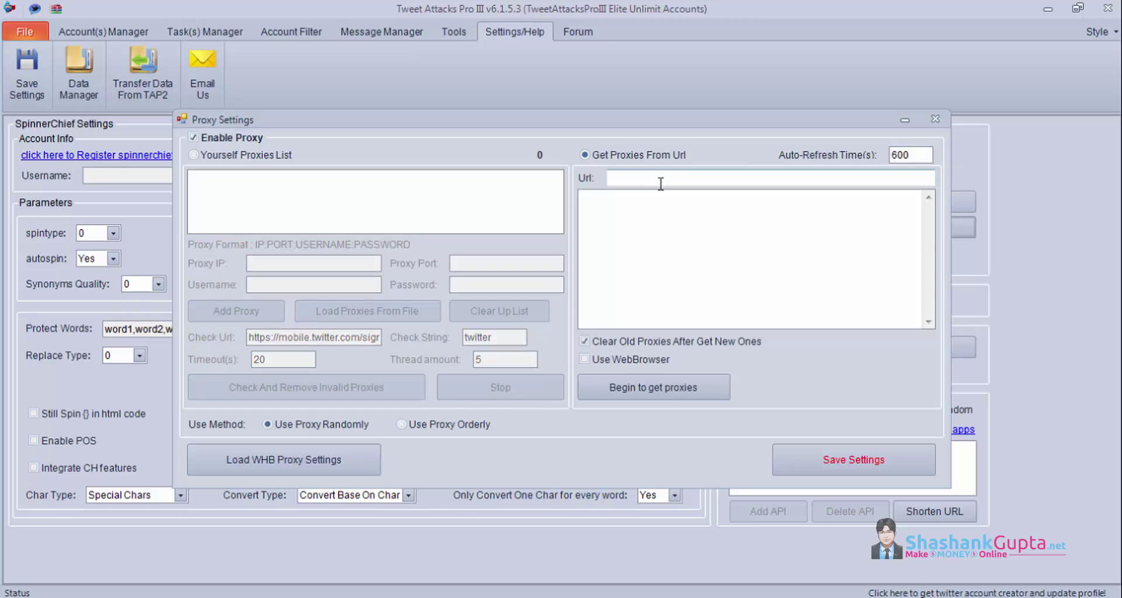
pyautogui.click(642, 257)
pyautogui.click(193, 154)
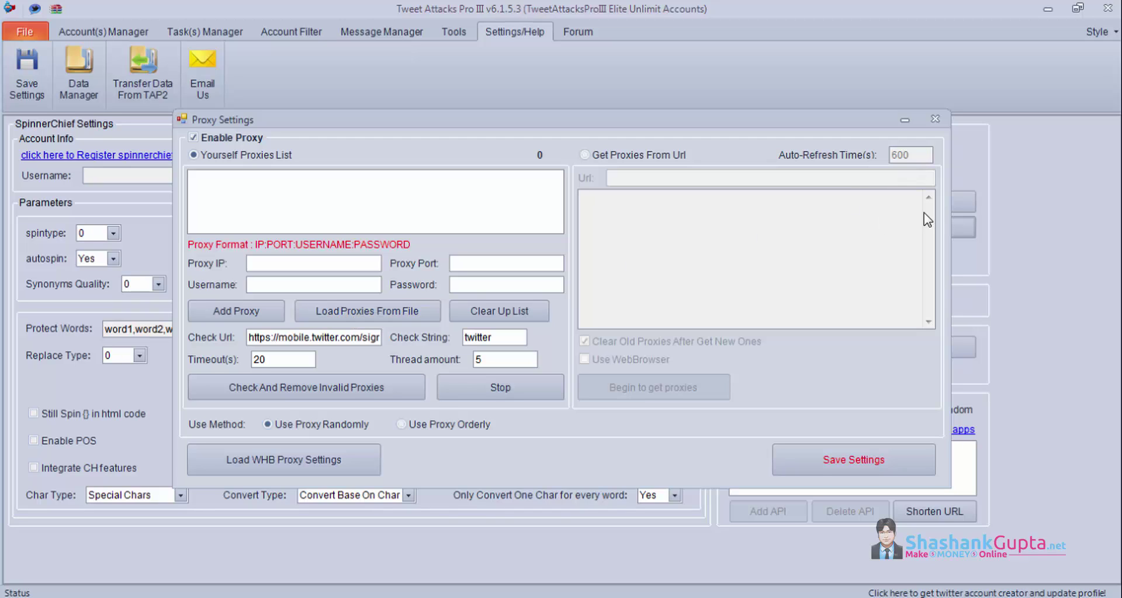
# Save the proxy settings with Enable Proxy, Yourself Proxies List and Use Proxy Randomly selected, and close them.
pyautogui.click(864, 463)
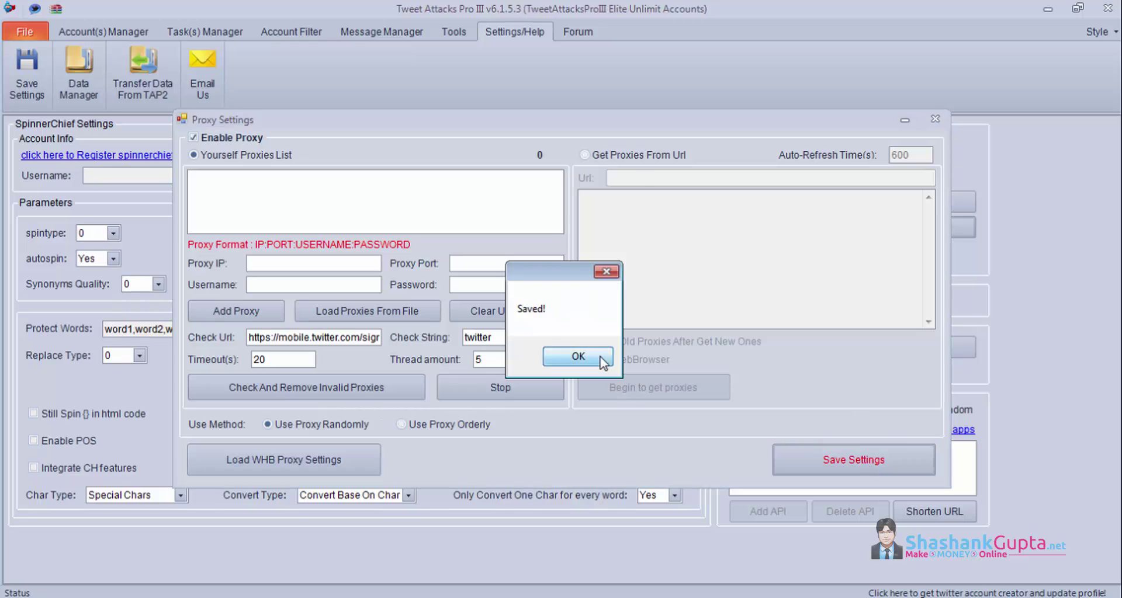
pyautogui.click(573, 360)
pyautogui.click(936, 120)
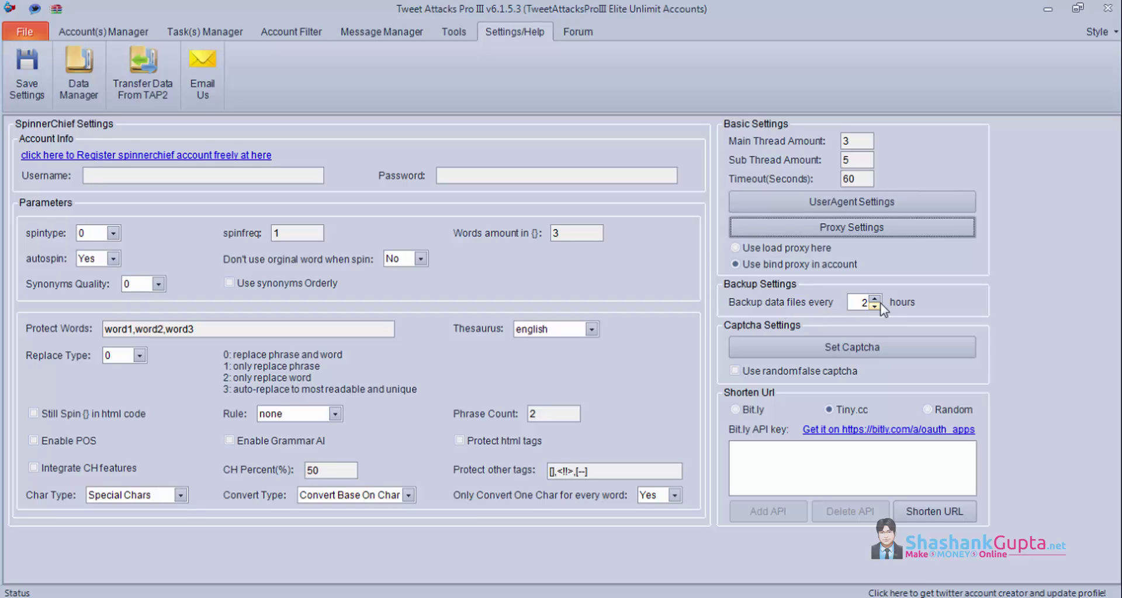
# Look over the backup interval and the captcha settings, inspecting the Death by Captcha username and password fields without saving.
pyautogui.doubleClick(864, 305)
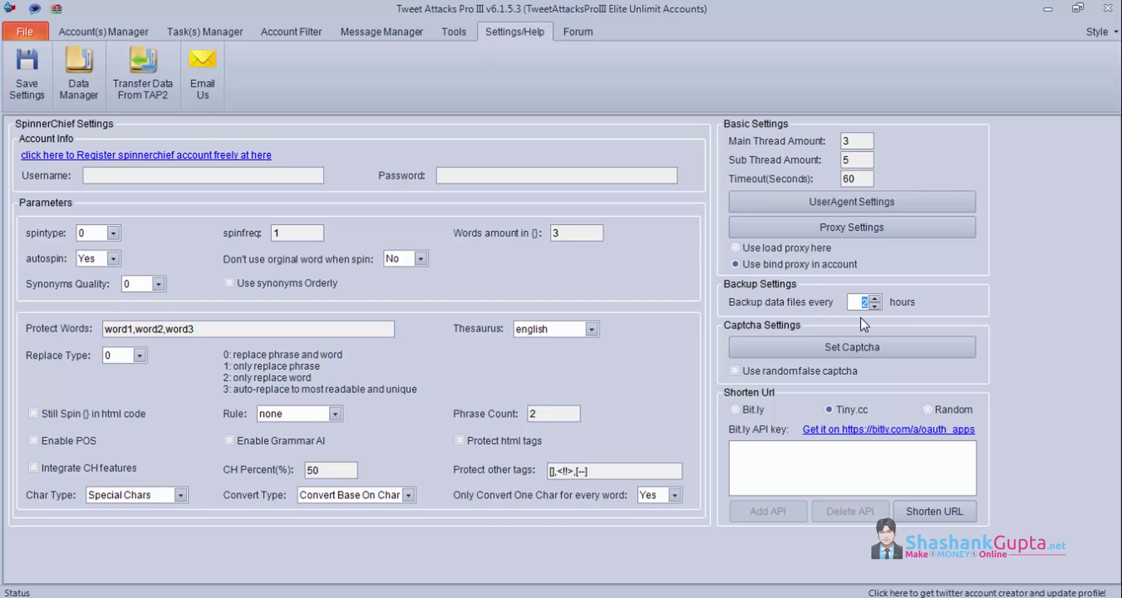
pyautogui.click(793, 349)
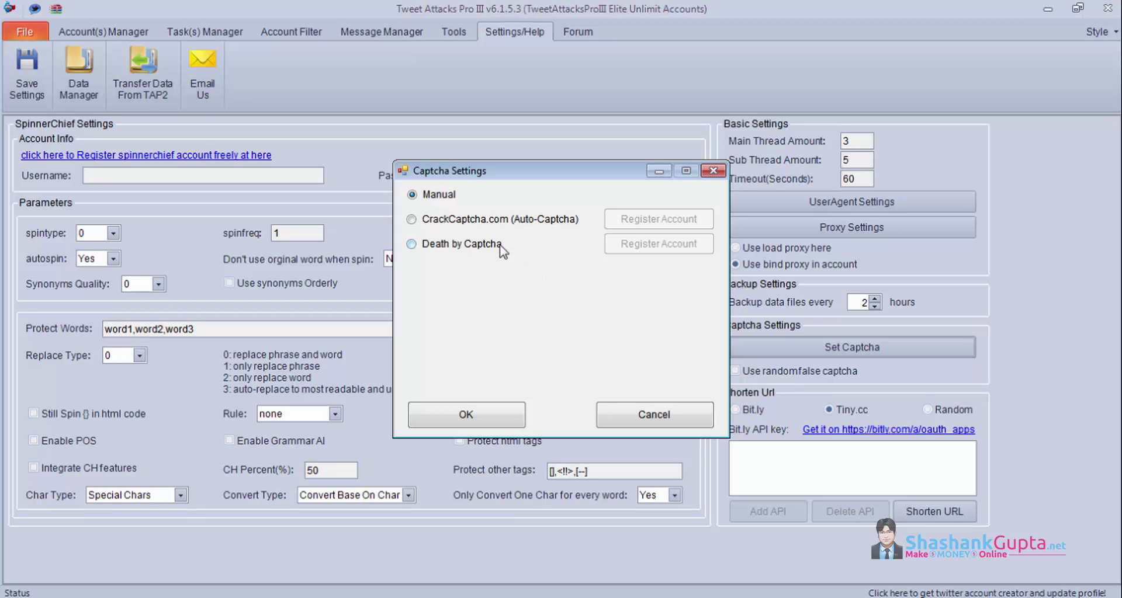
pyautogui.click(459, 248)
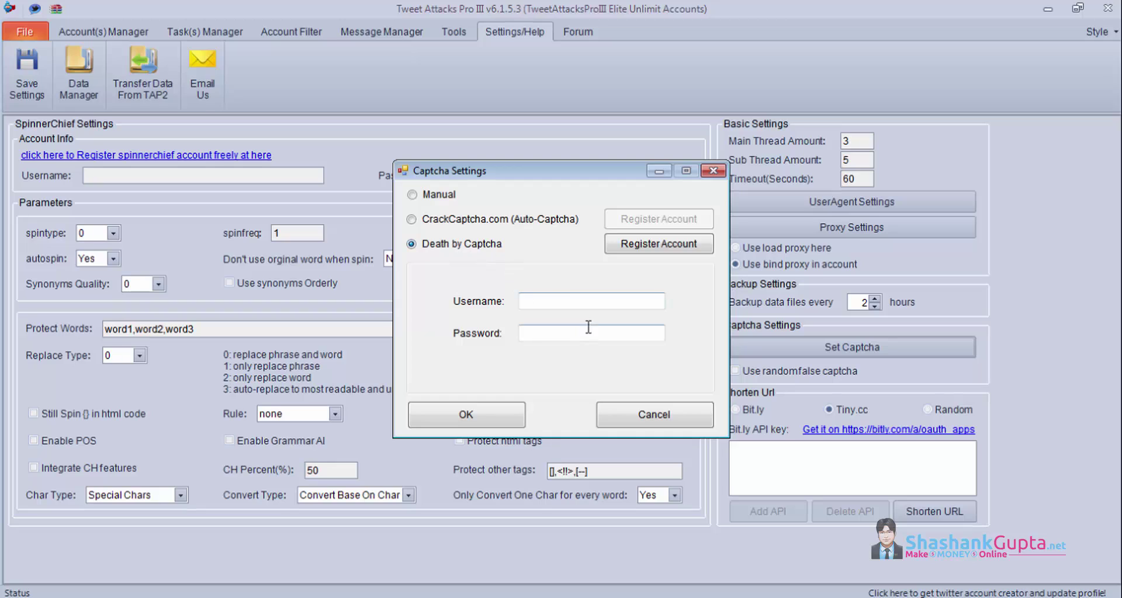
pyautogui.click(591, 301)
pyautogui.click(594, 331)
pyautogui.click(623, 419)
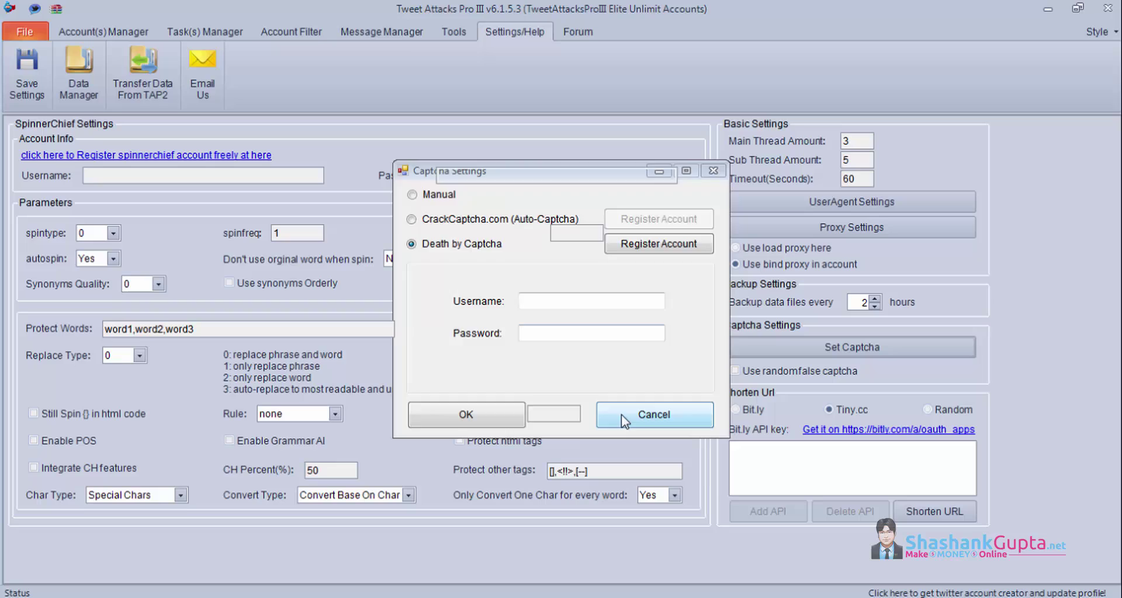